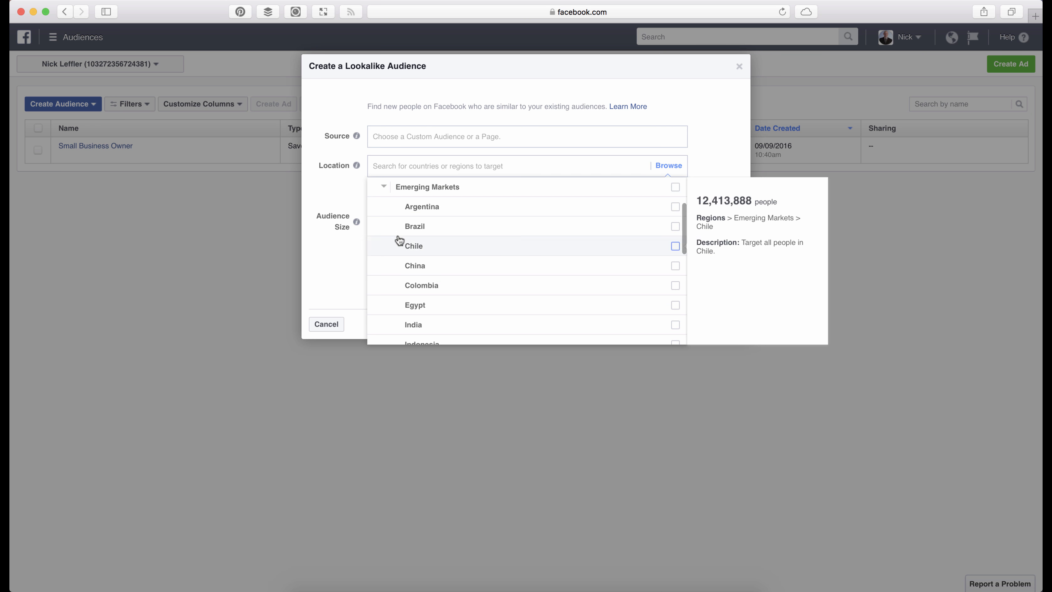
pyautogui.click(384, 187)
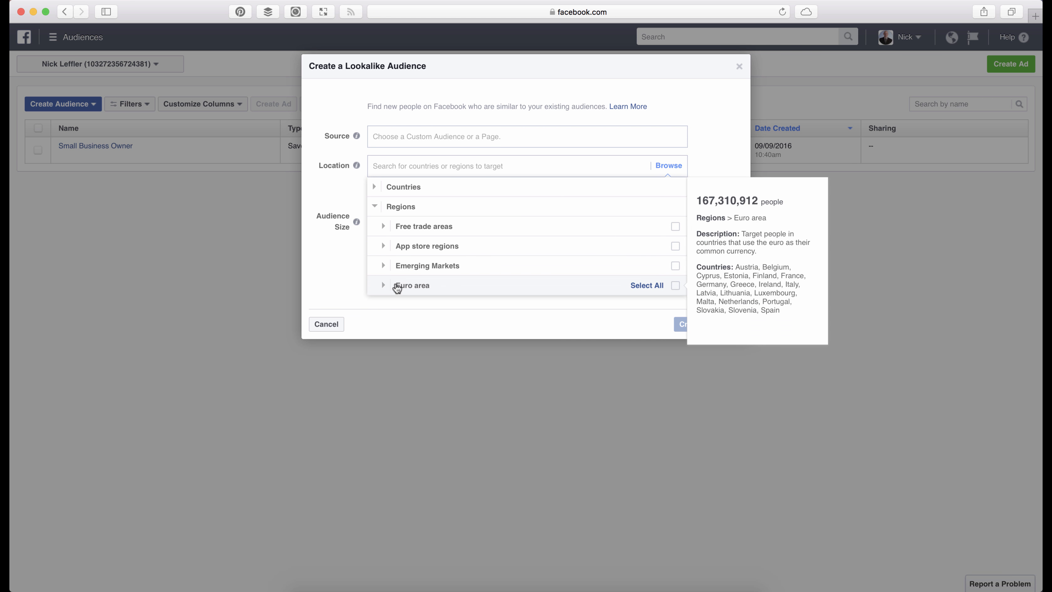
pyautogui.click(384, 227)
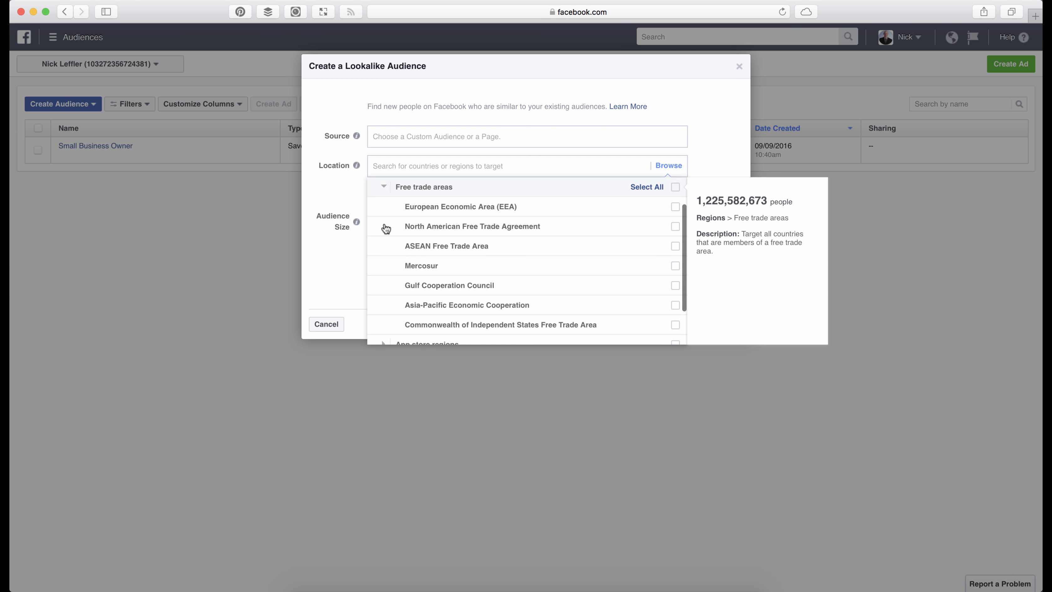
pyautogui.click(433, 211)
pyautogui.click(354, 201)
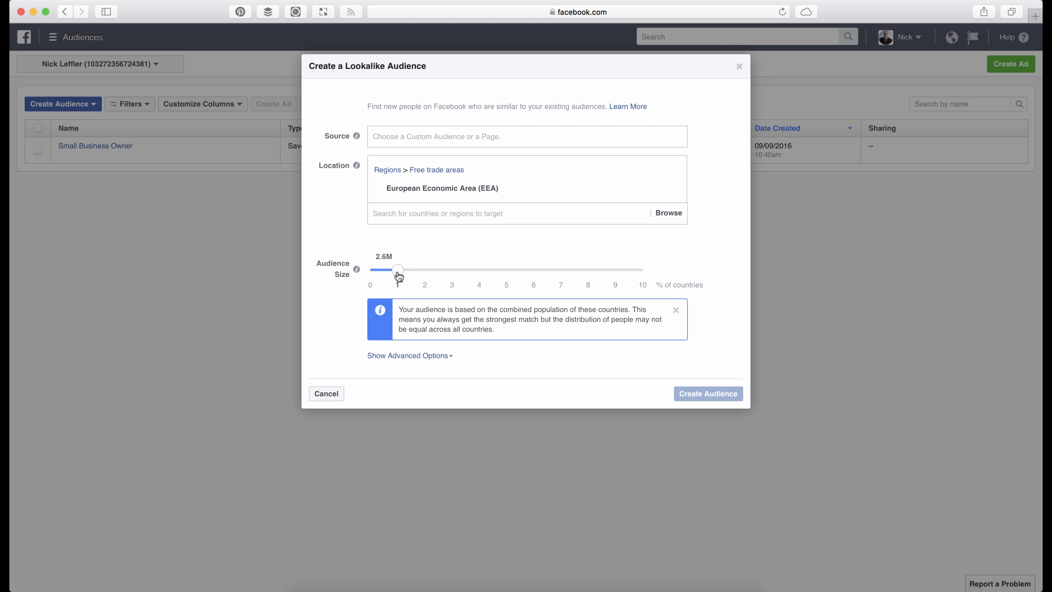
pyautogui.moveTo(399, 276)
pyautogui.mouseDown()
pyautogui.moveTo(652, 272)
pyautogui.moveTo(401, 280)
pyautogui.moveTo(539, 267)
pyautogui.moveTo(418, 261)
pyautogui.moveTo(400, 270)
pyautogui.moveTo(685, 277)
pyautogui.moveTo(397, 270)
pyautogui.mouseUp()
pyautogui.click(333, 396)
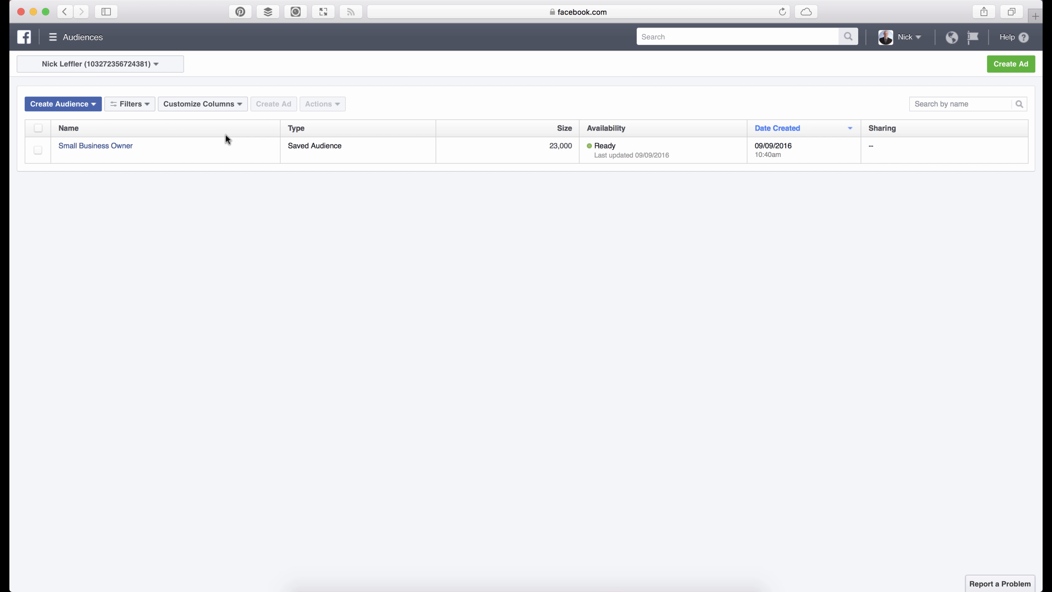
# - Start creating a new saved audience and name it "Small Business"
pyautogui.click(83, 109)
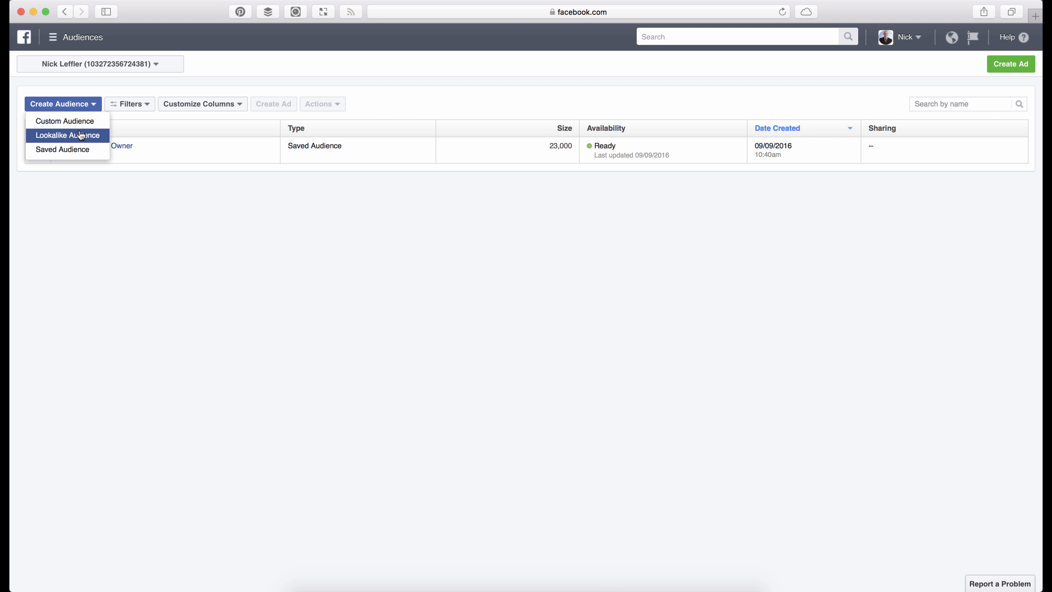
pyautogui.click(80, 150)
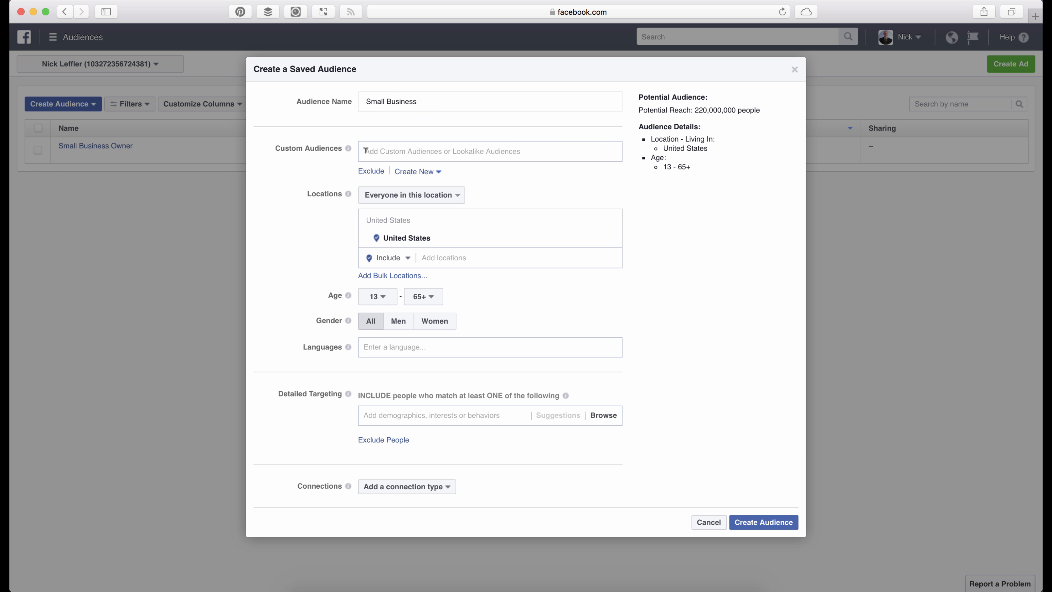
pyautogui.moveTo(349, 149)
# - Add Roseville, California as the included target location of the audience and check its radius options
pyautogui.click(395, 258)
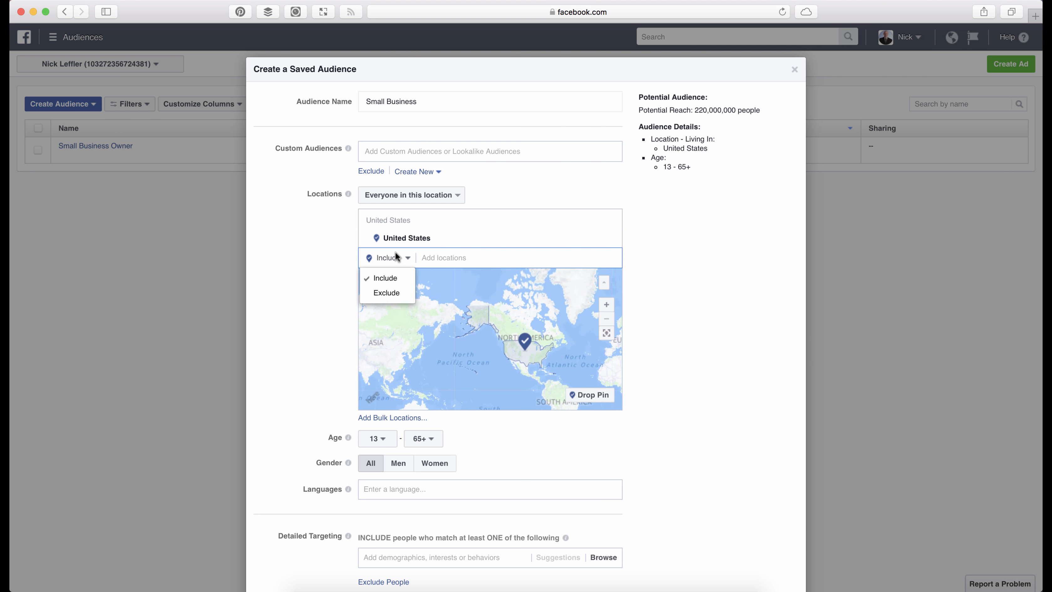
pyautogui.click(385, 278)
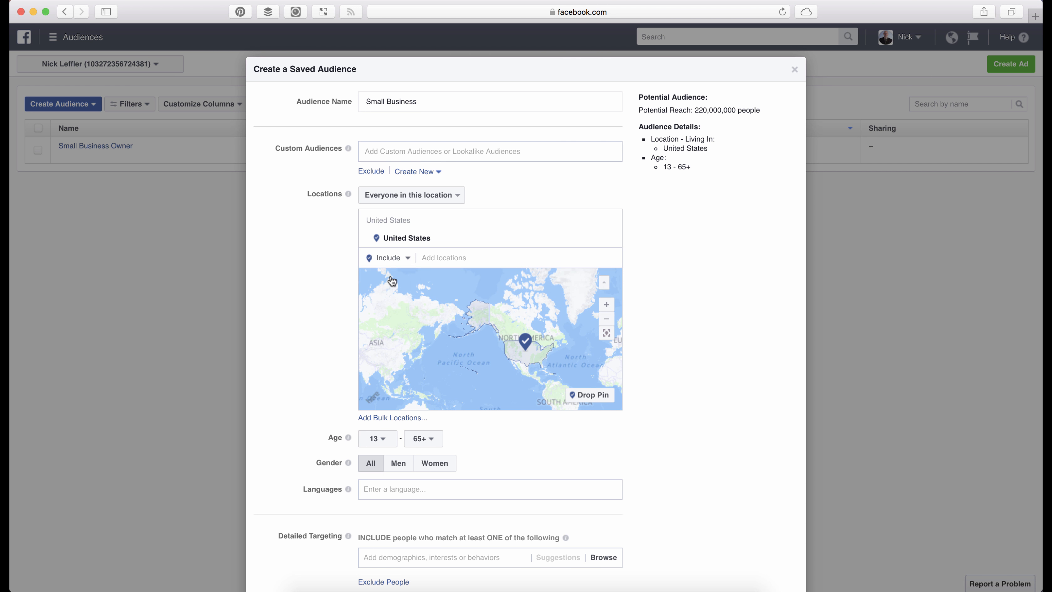
pyautogui.click(446, 253)
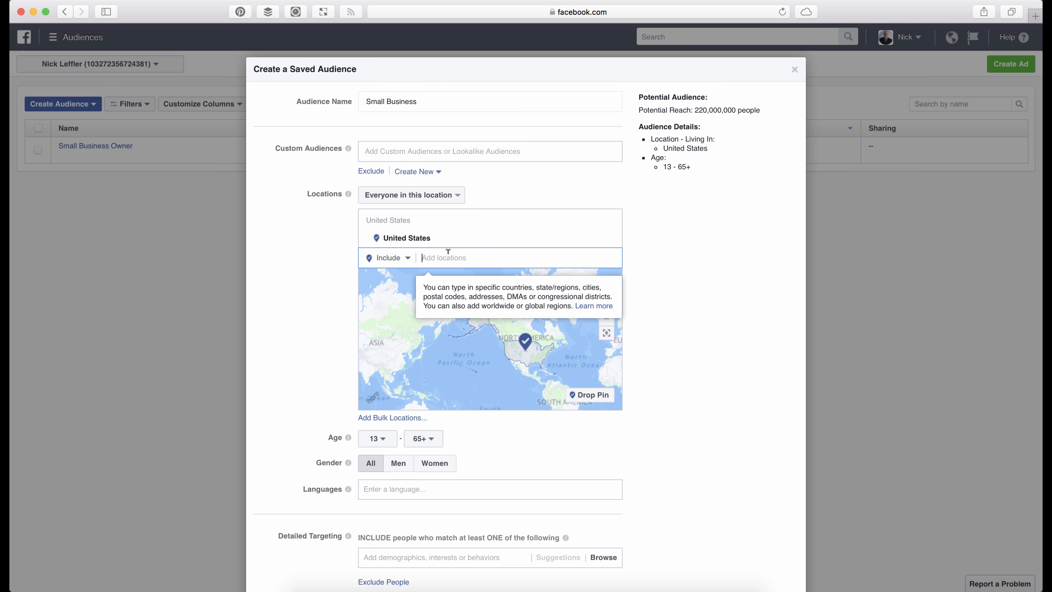
pyautogui.write('Rosev')
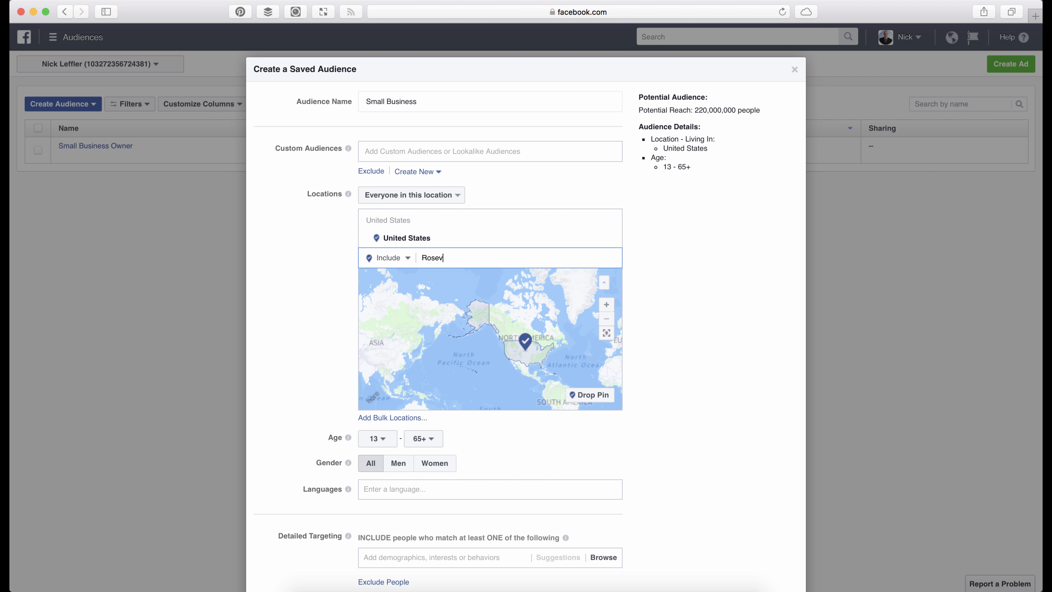
pyautogui.write('ille')
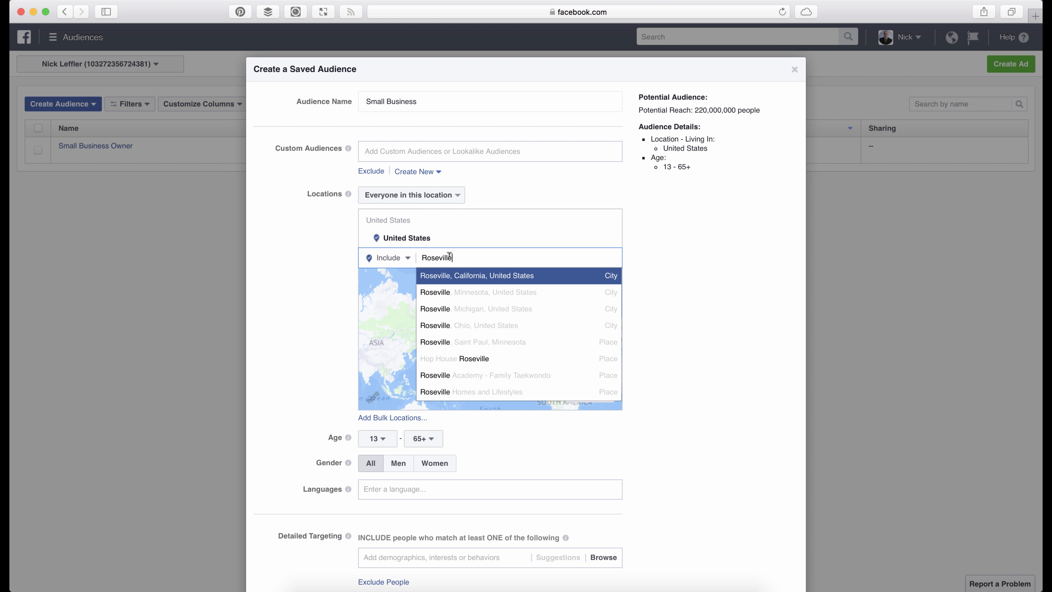
pyautogui.click(463, 276)
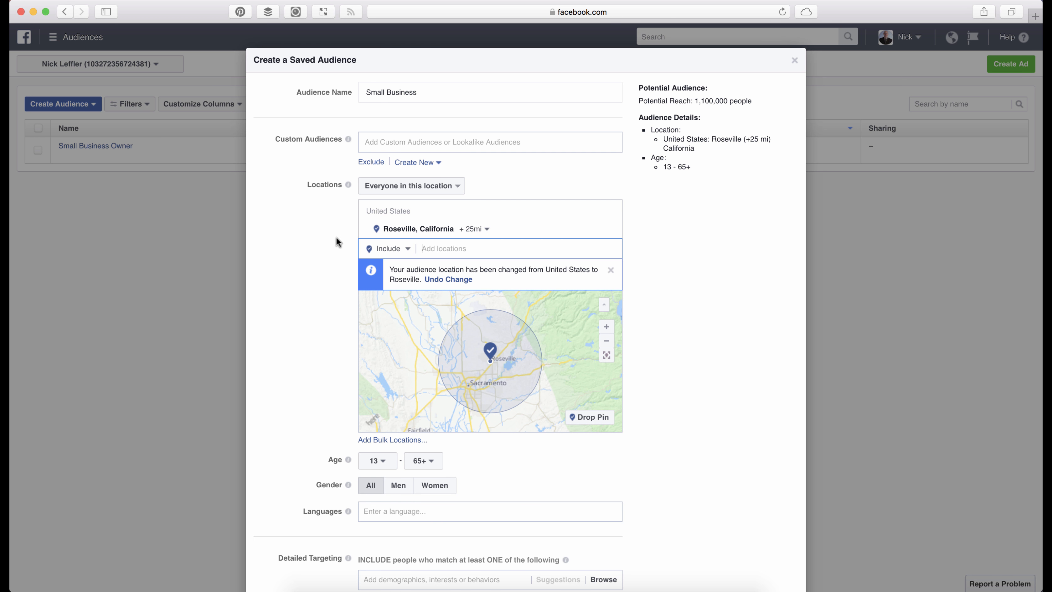
pyautogui.scroll(-3, 336, 238)
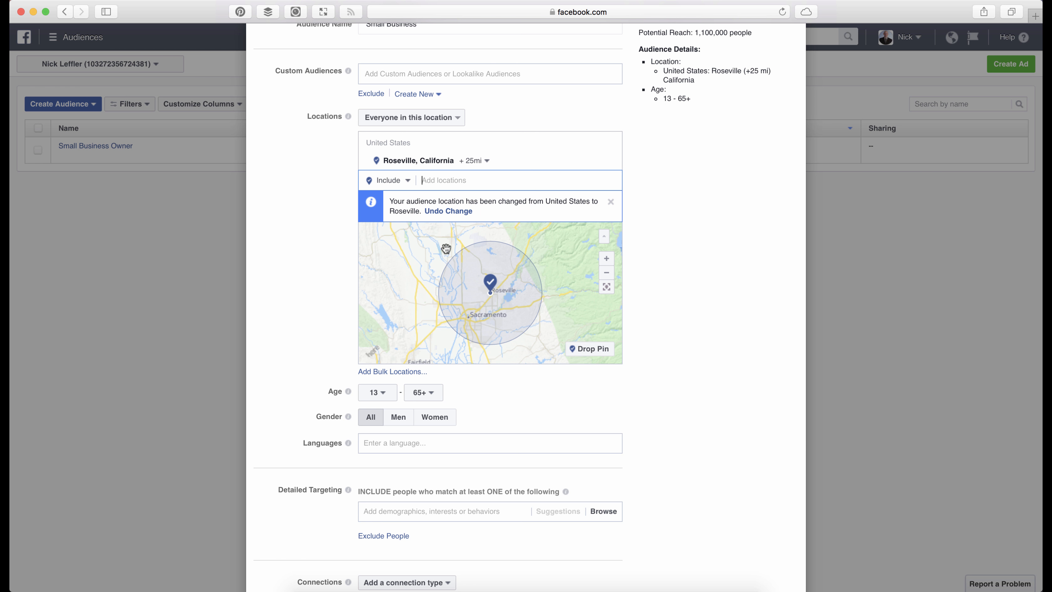
pyautogui.click(476, 164)
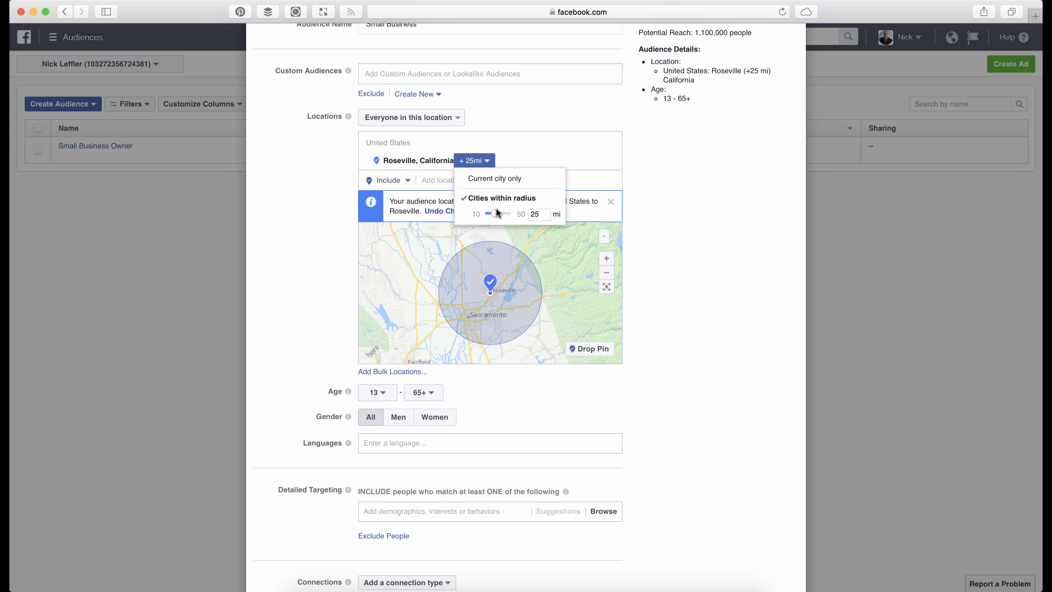
pyautogui.click(334, 184)
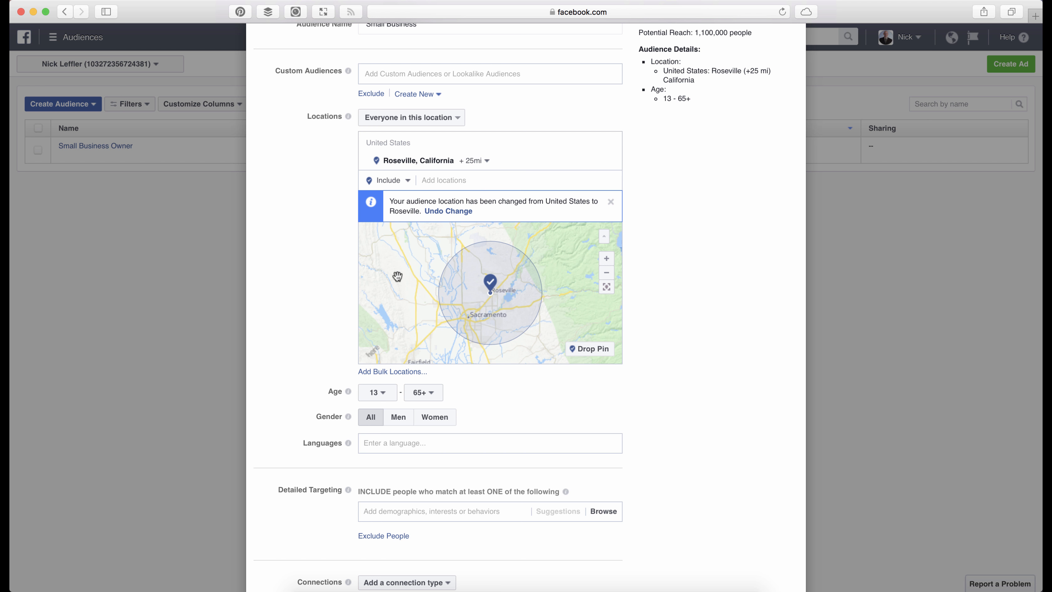
# - Set the audience's age range to a minimum of 25 and a maximum of 45
pyautogui.click(382, 398)
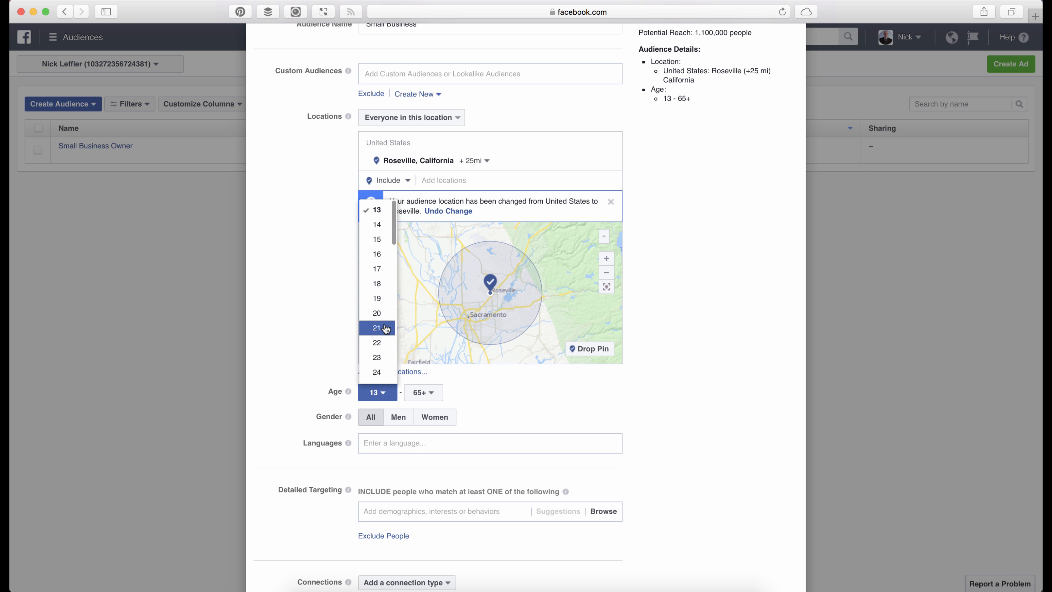
pyautogui.scroll(-5, 388, 326)
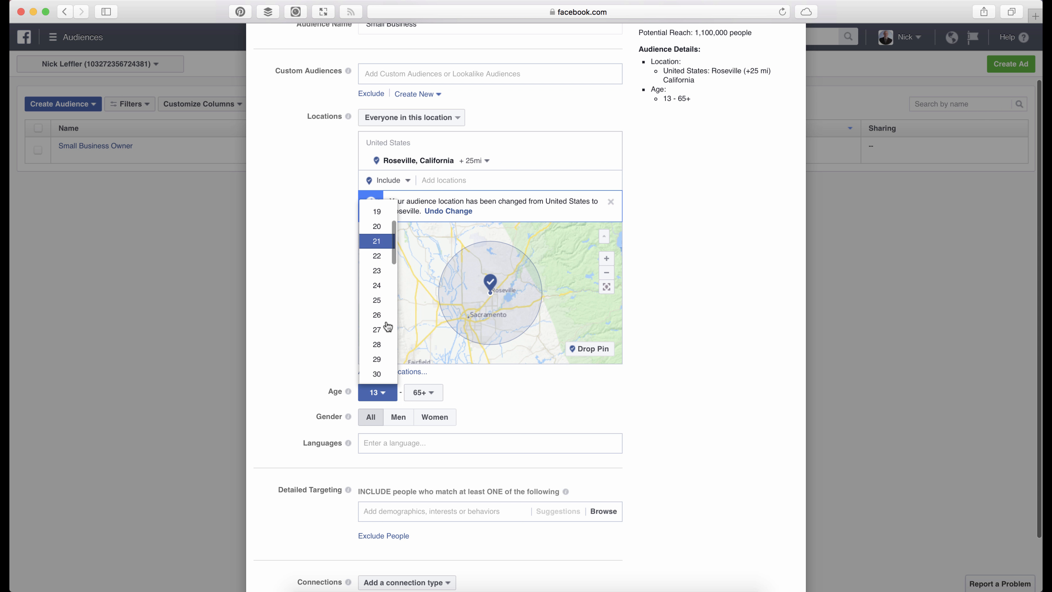
pyautogui.scroll(-3, 387, 300)
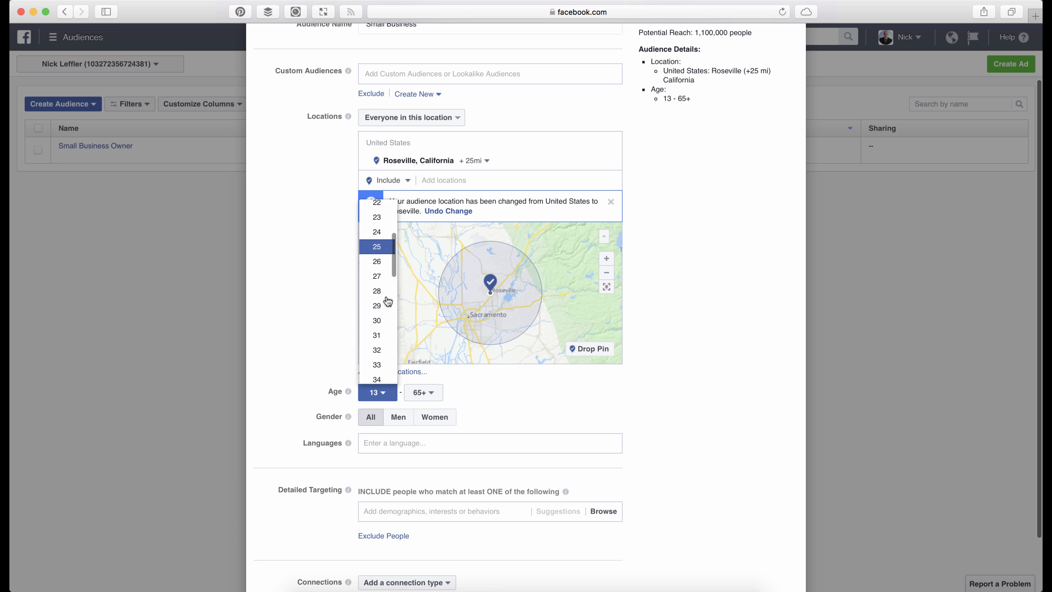
pyautogui.click(382, 246)
pyautogui.click(423, 393)
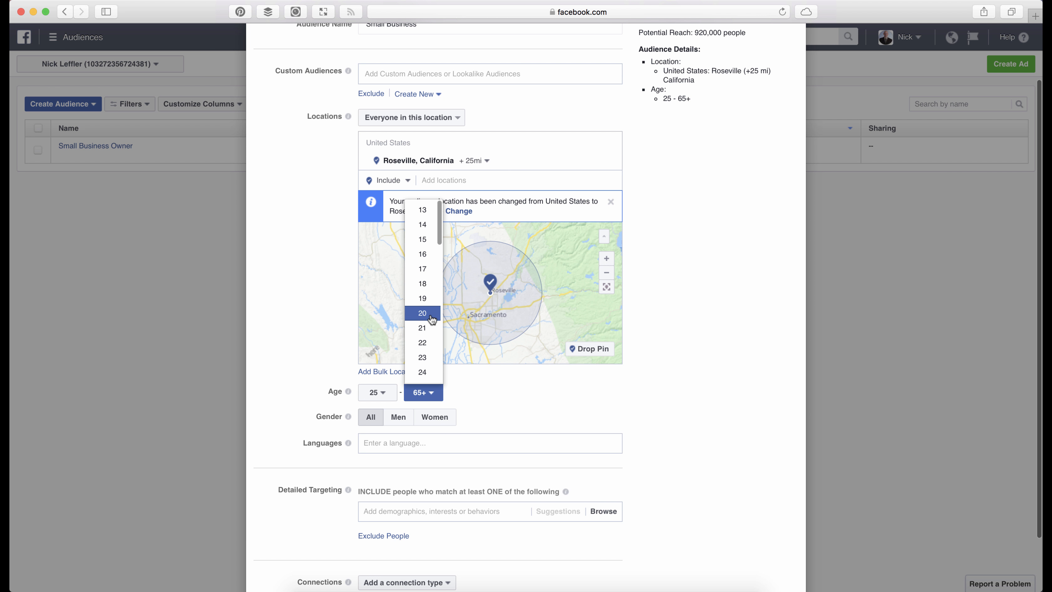
pyautogui.scroll(-10, 429, 315)
pyautogui.scroll(-6, 431, 319)
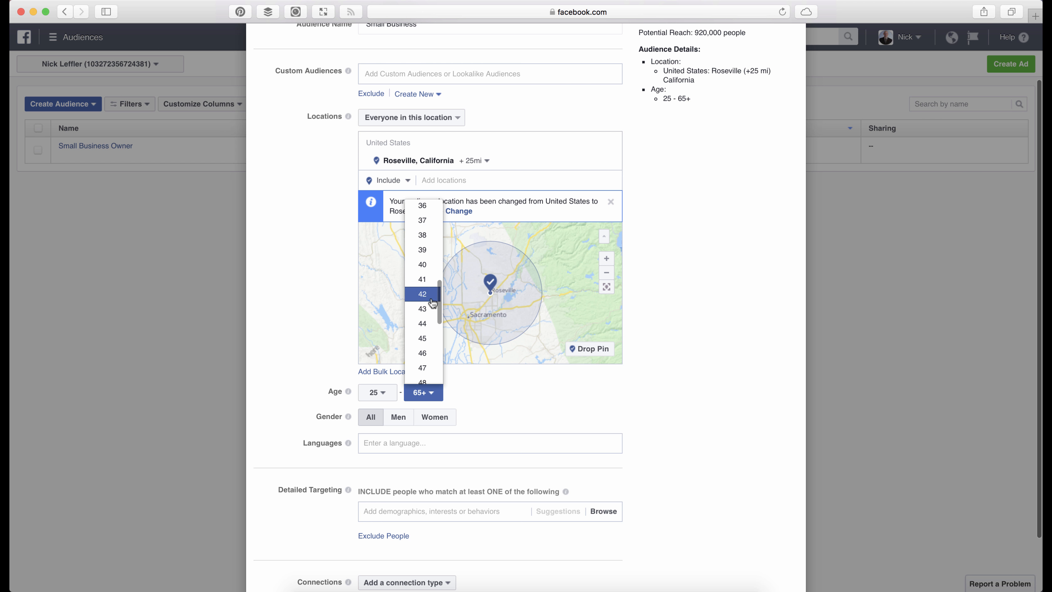
pyautogui.scroll(-2, 426, 320)
pyautogui.scroll(3, 426, 320)
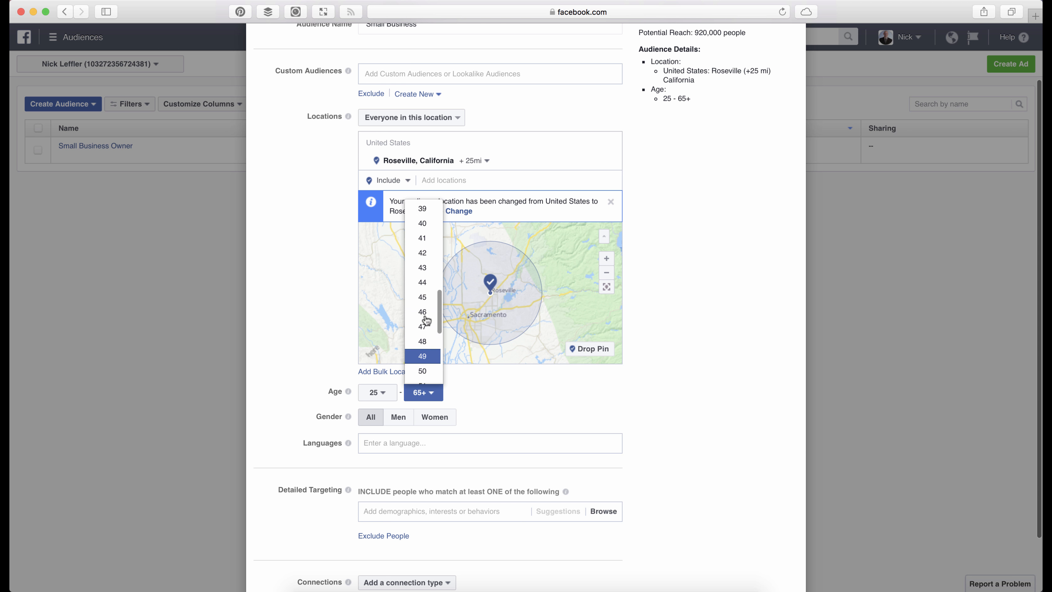
pyautogui.click(422, 315)
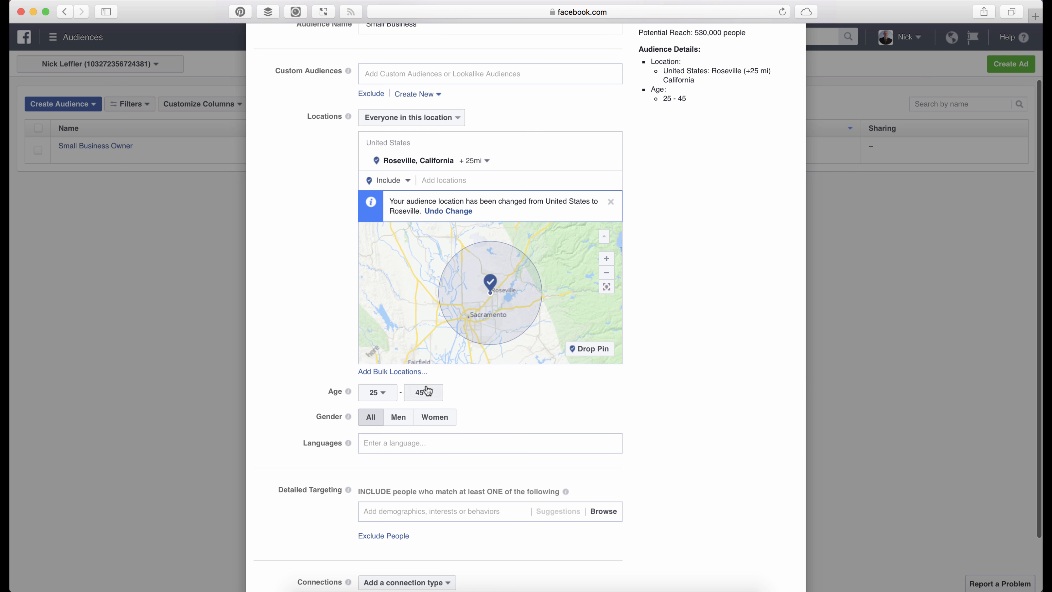
pyautogui.scroll(-2, 334, 291)
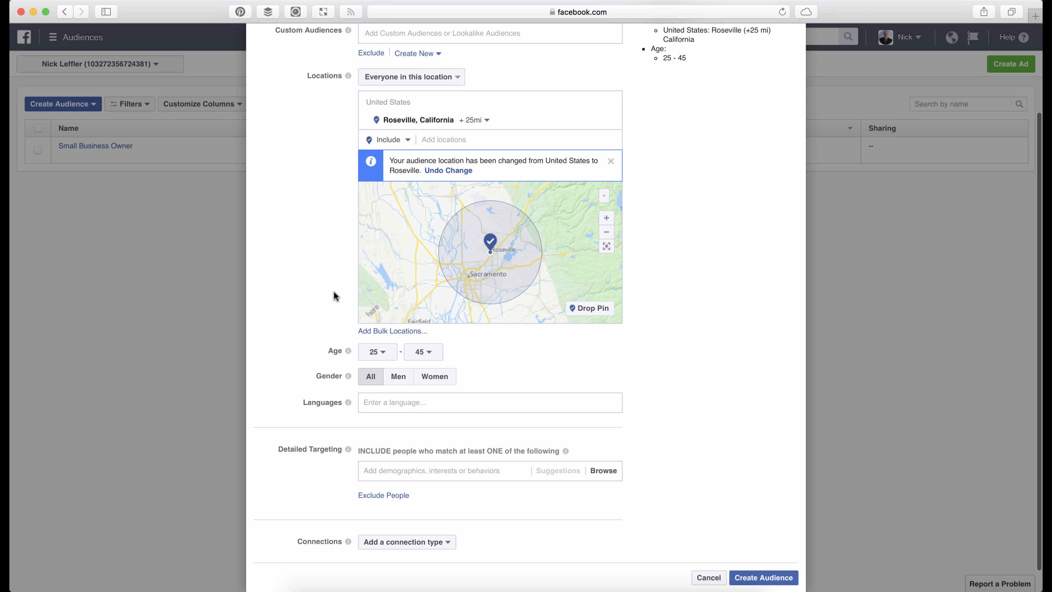
pyautogui.scroll(-1, 344, 251)
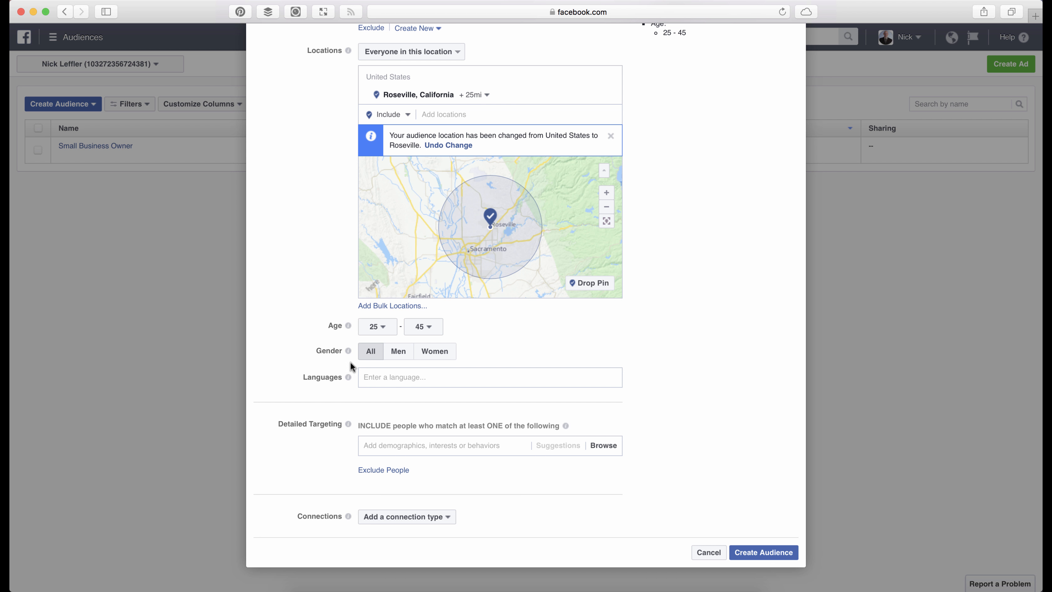
pyautogui.click(377, 372)
pyautogui.scroll(-1, 326, 275)
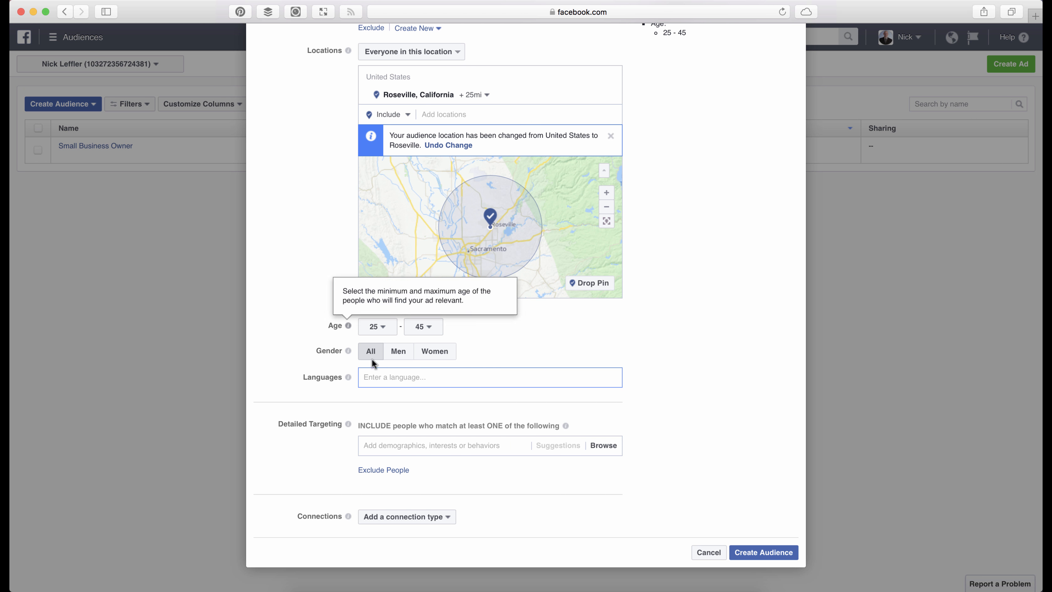
pyautogui.scroll(-1, 309, 327)
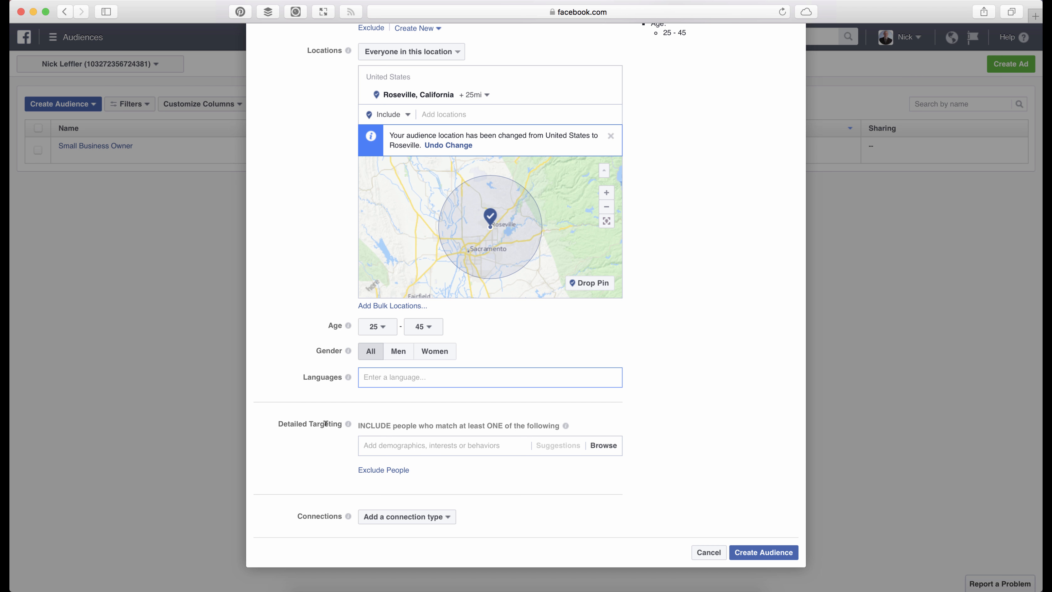
# - Browse the detailed targeting demographics for Education Level and include people who match College grad
pyautogui.click(389, 450)
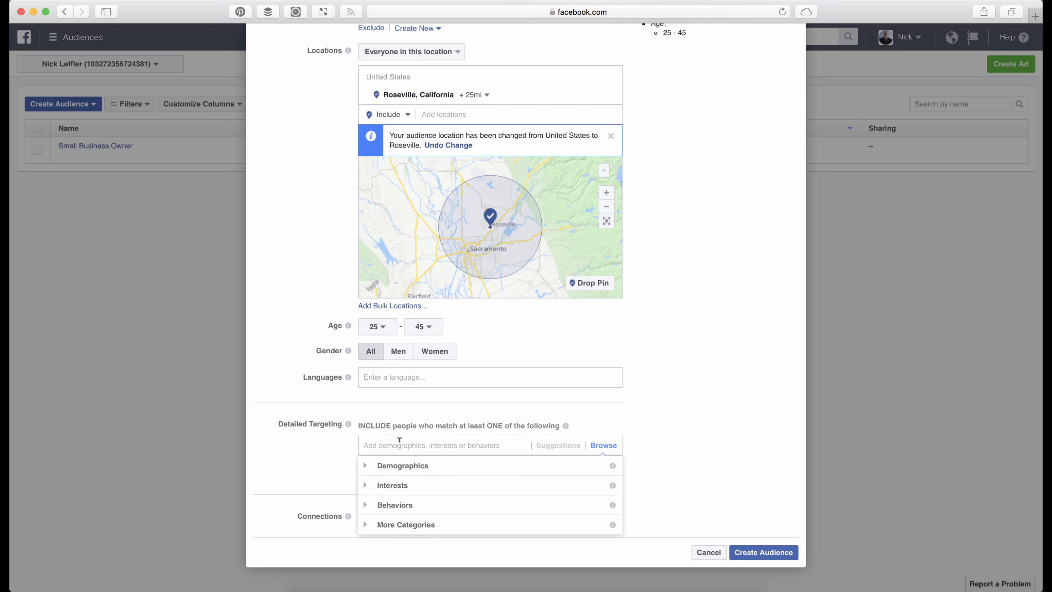
pyautogui.click(369, 465)
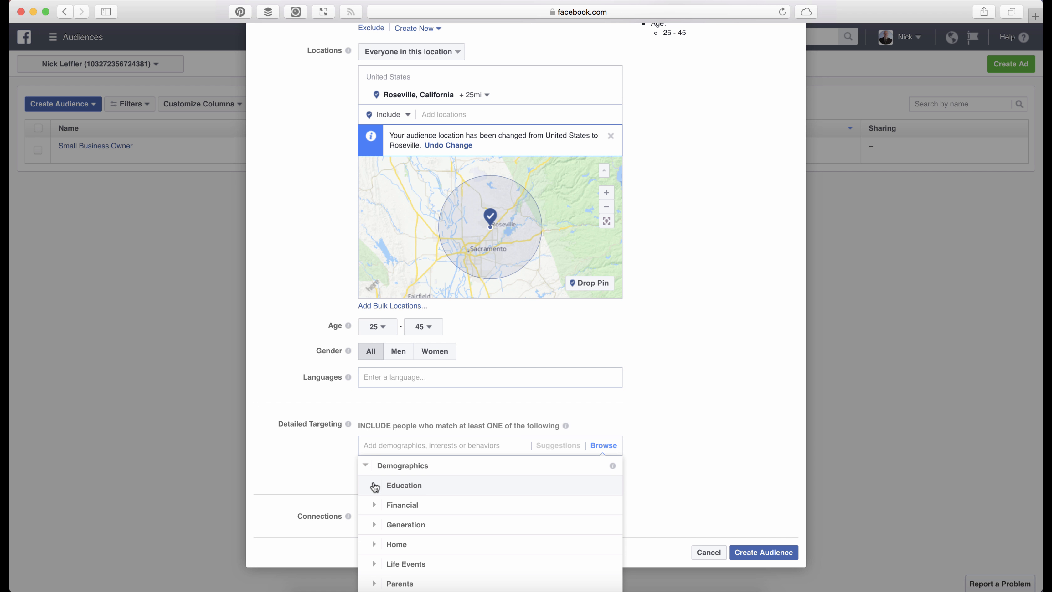
pyautogui.click(374, 485)
pyautogui.click(385, 486)
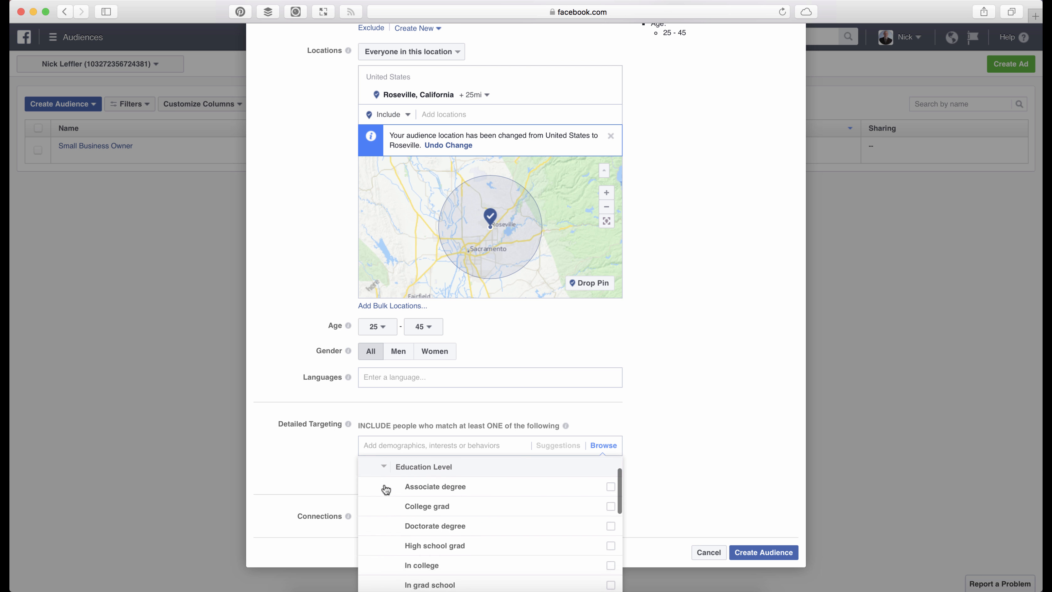
pyautogui.scroll(-2, 439, 542)
pyautogui.scroll(1, 435, 540)
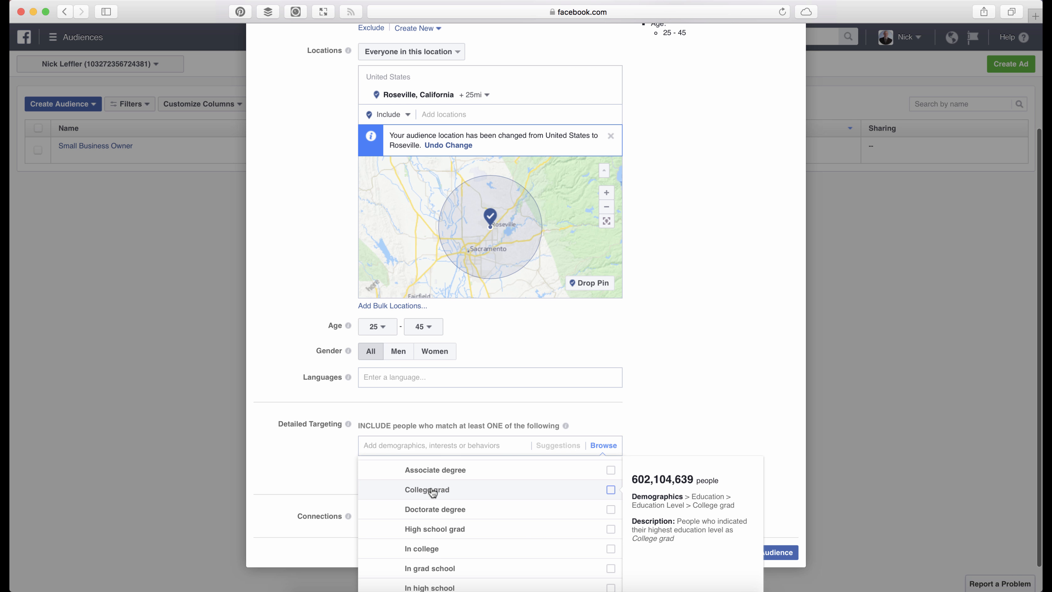
pyautogui.click(432, 492)
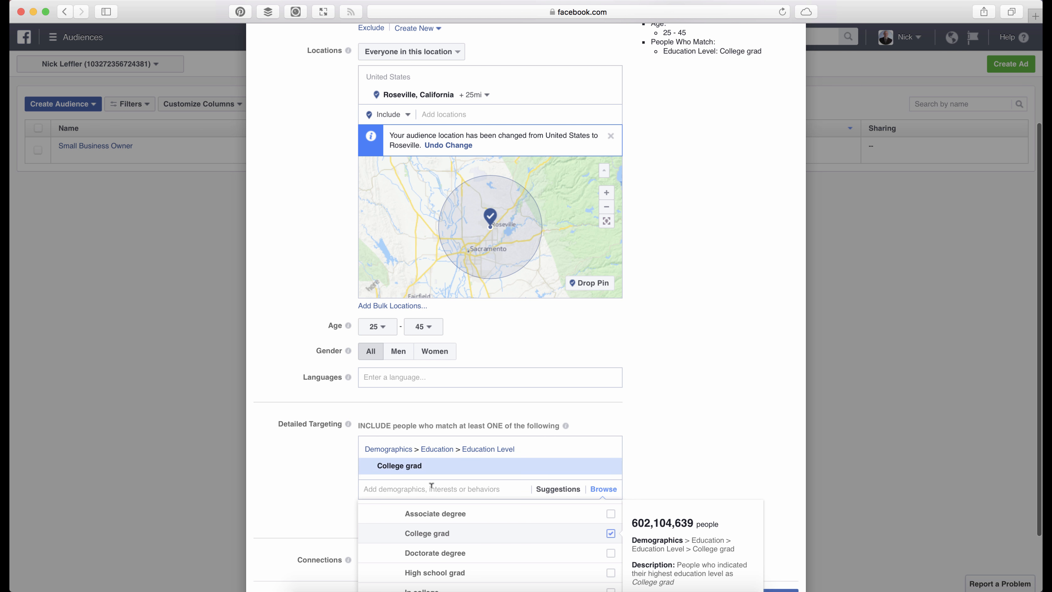
pyautogui.click(323, 404)
# - Check the potential reach shown for the audience with the current location, age and education criteria
pyautogui.scroll(5, 322, 403)
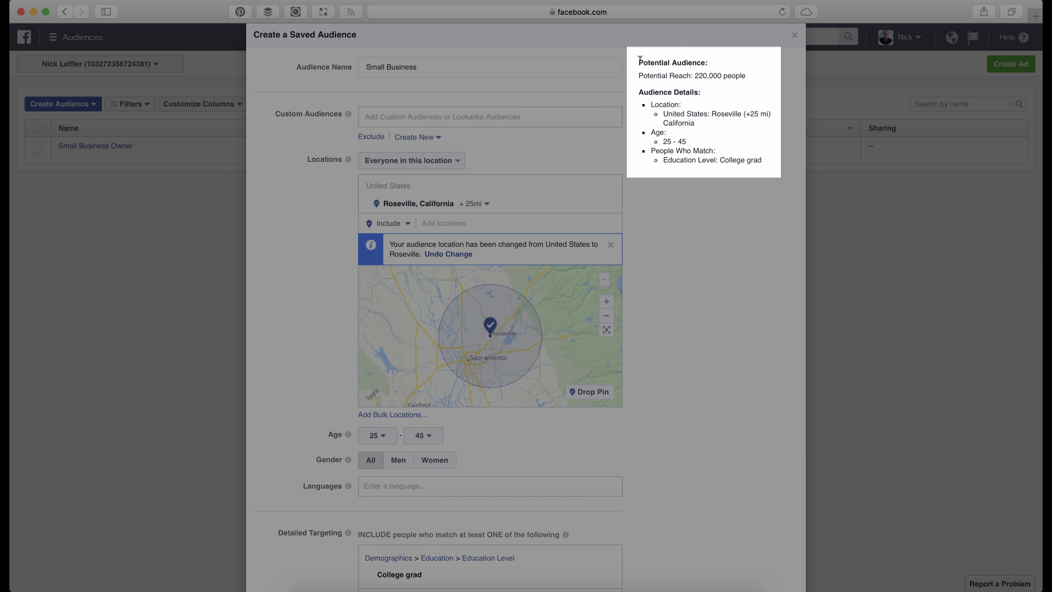
pyautogui.moveTo(641, 60); pyautogui.dragTo(754, 71)
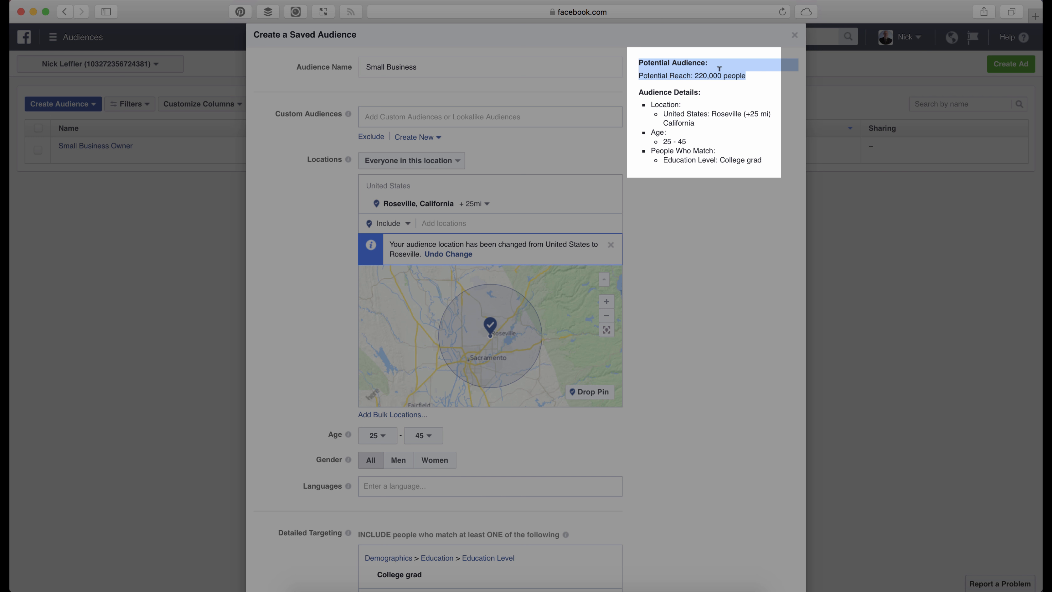
pyautogui.click(729, 72)
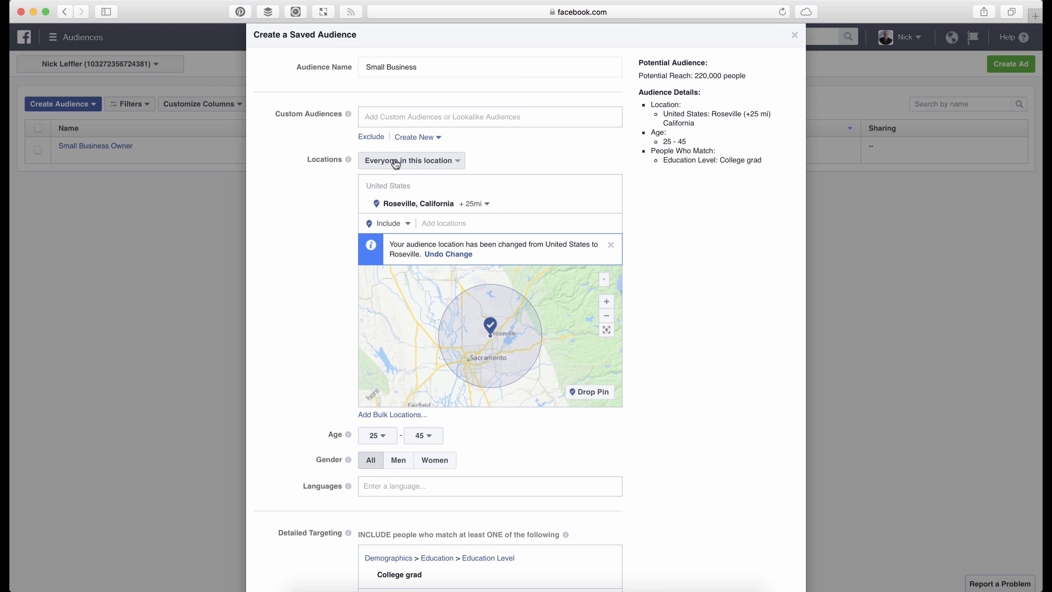
# - Review the location type options and limit the Roseville targeting to People who live in this location
pyautogui.click(396, 162)
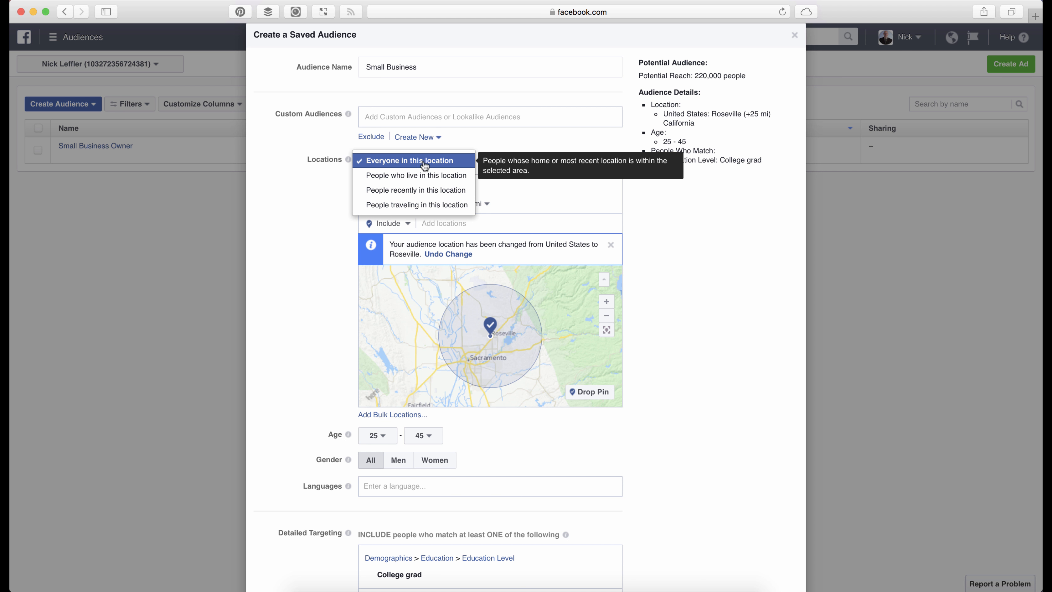
pyautogui.click(367, 165)
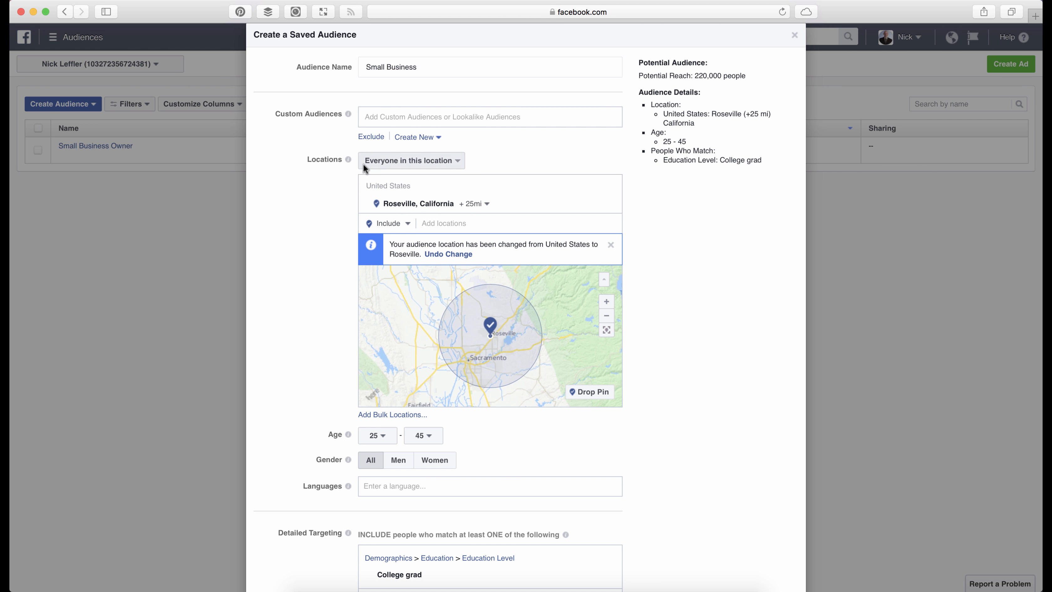
pyautogui.click(381, 165)
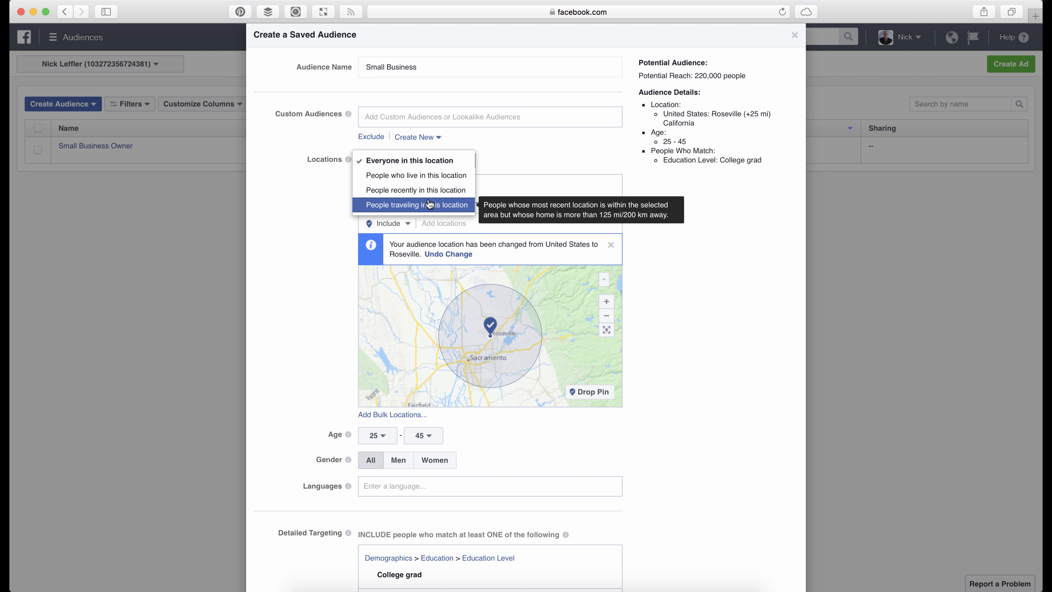
pyautogui.click(407, 175)
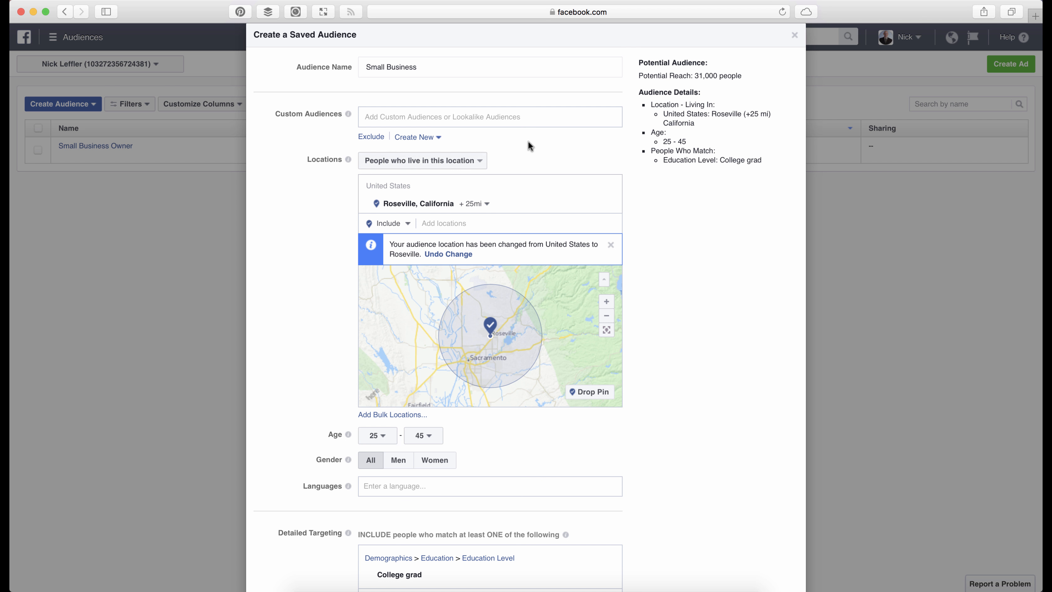
# - Compare the potential reach by switching the location type to Everyone in this location and back to People who live in this location
pyautogui.scroll(1, 530, 145)
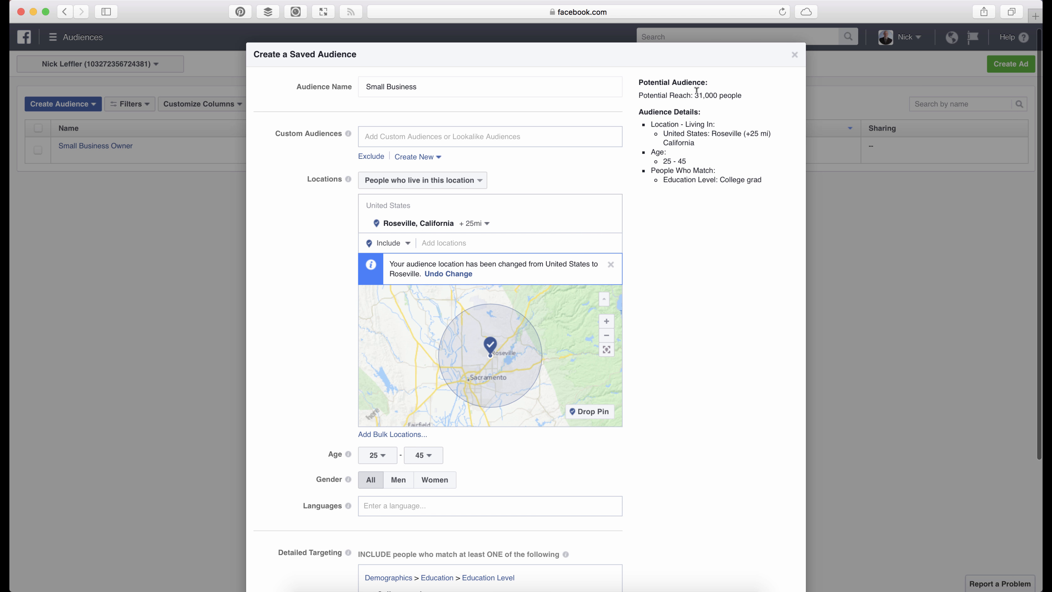
pyautogui.moveTo(695, 92); pyautogui.dragTo(743, 95)
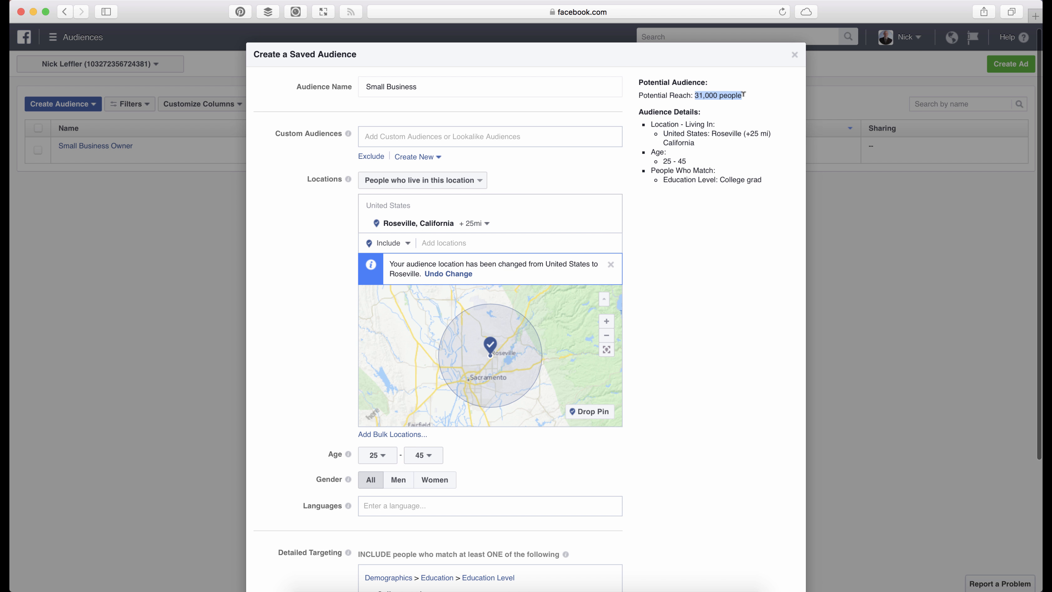
pyautogui.click(463, 180)
pyautogui.click(431, 168)
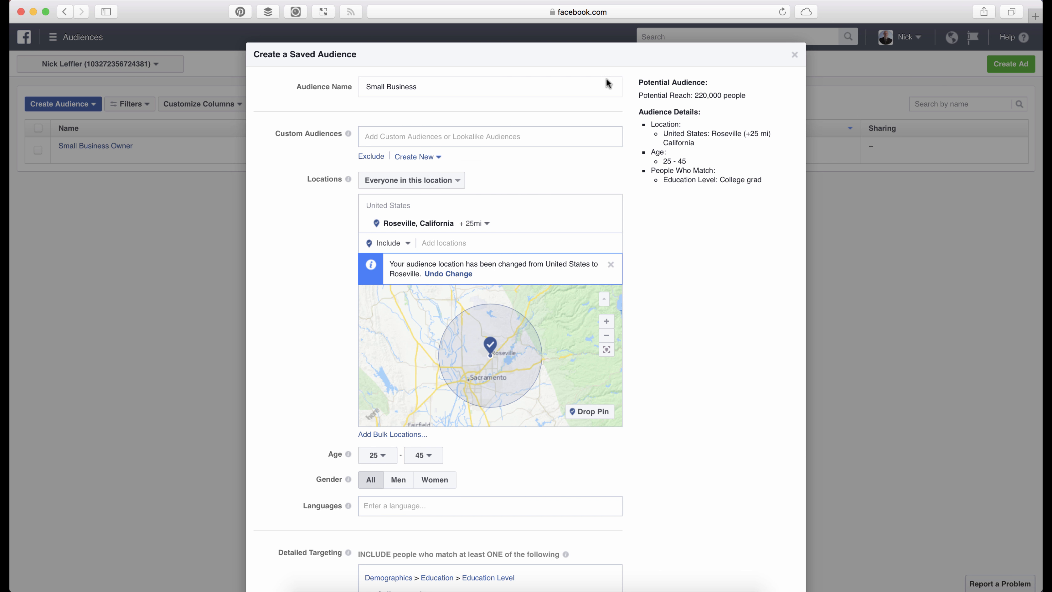
pyautogui.click(434, 180)
pyautogui.click(435, 195)
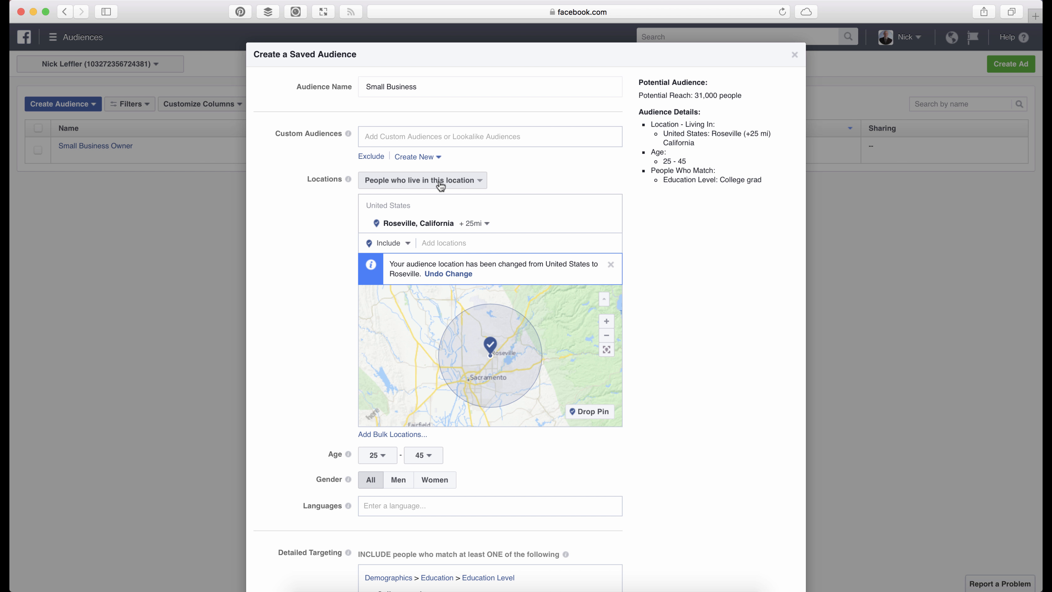
# - Try the location types People recently in this location and People traveling in this location, finishing on People who live in this location
pyautogui.scroll(-2, 335, 230)
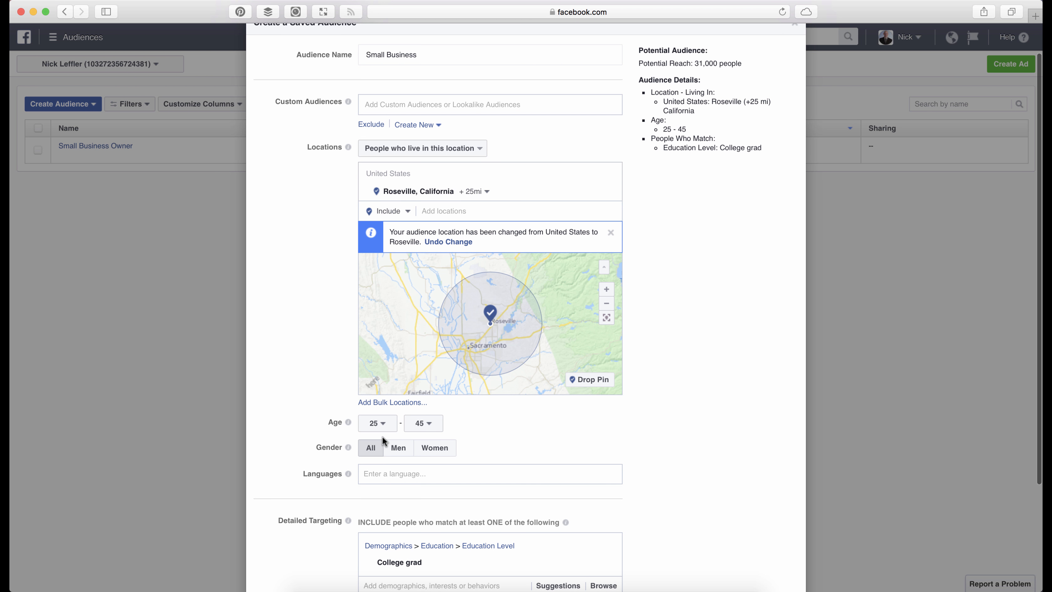
pyautogui.scroll(2, 336, 263)
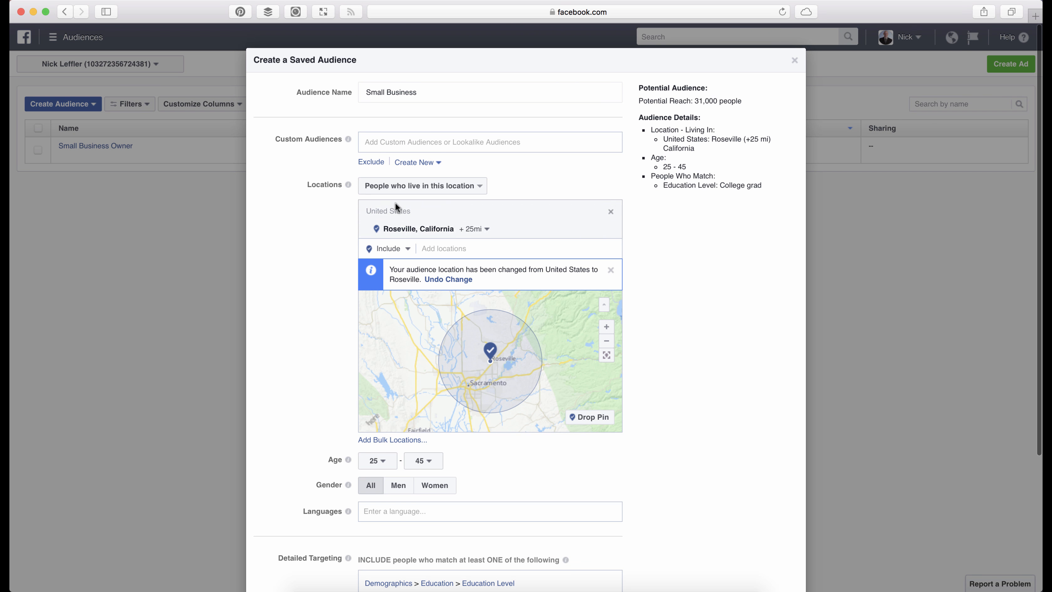
pyautogui.click(401, 191)
pyautogui.click(405, 200)
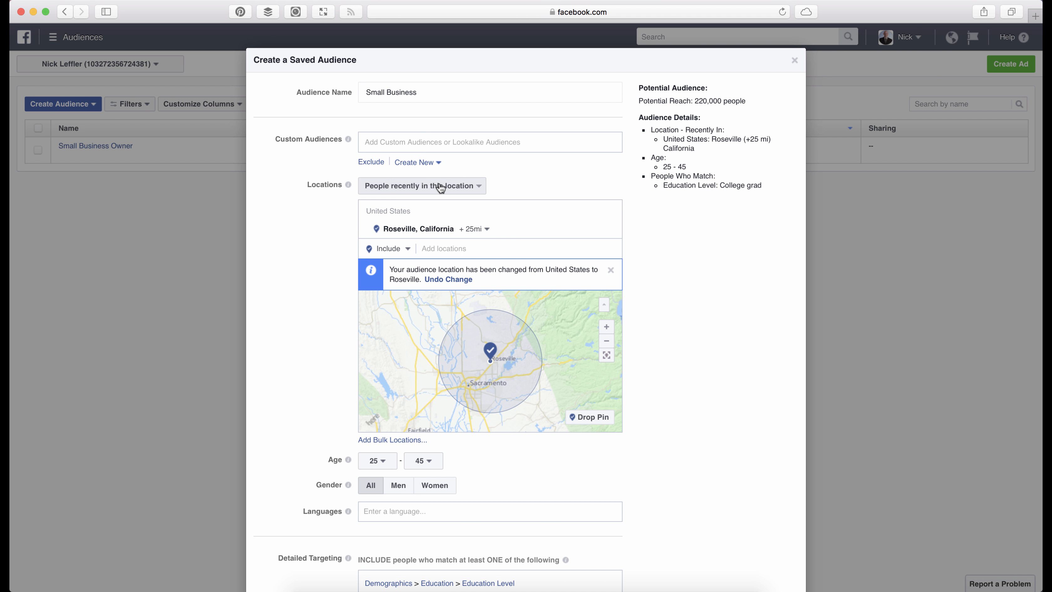
pyautogui.click(430, 181)
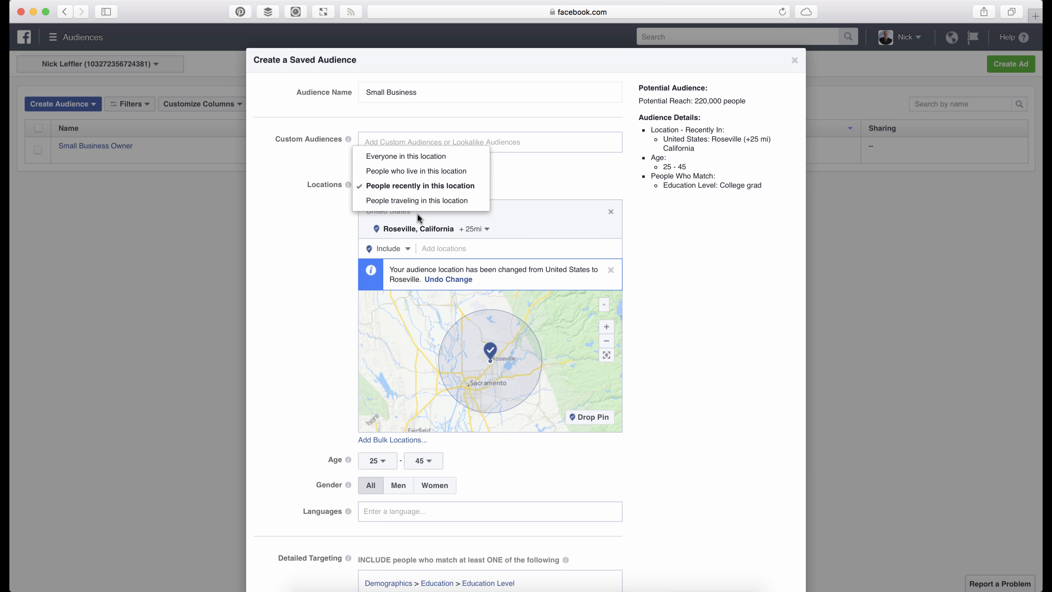
pyautogui.click(420, 203)
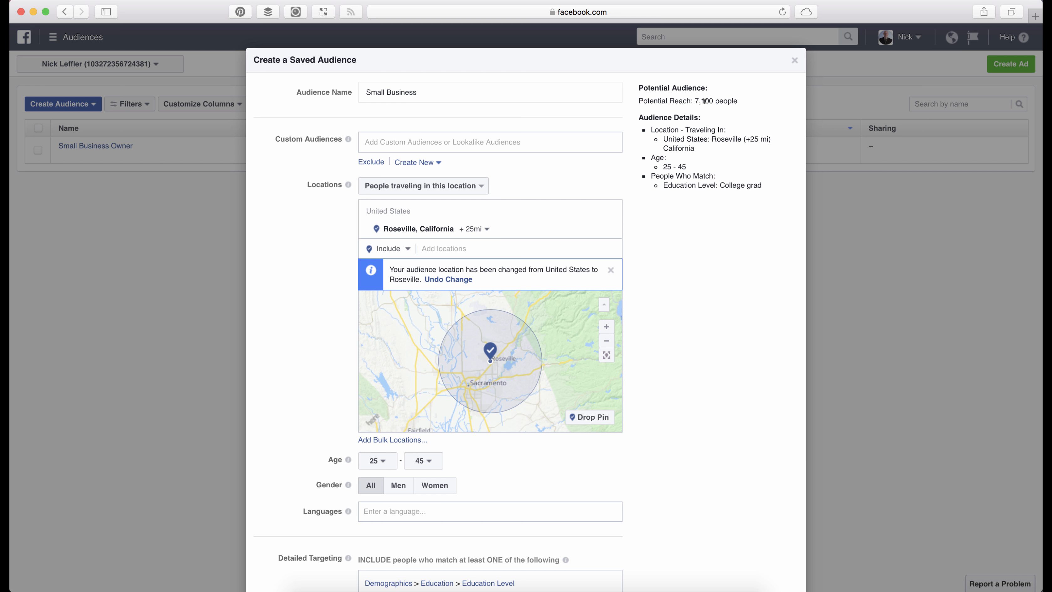
pyautogui.click(396, 192)
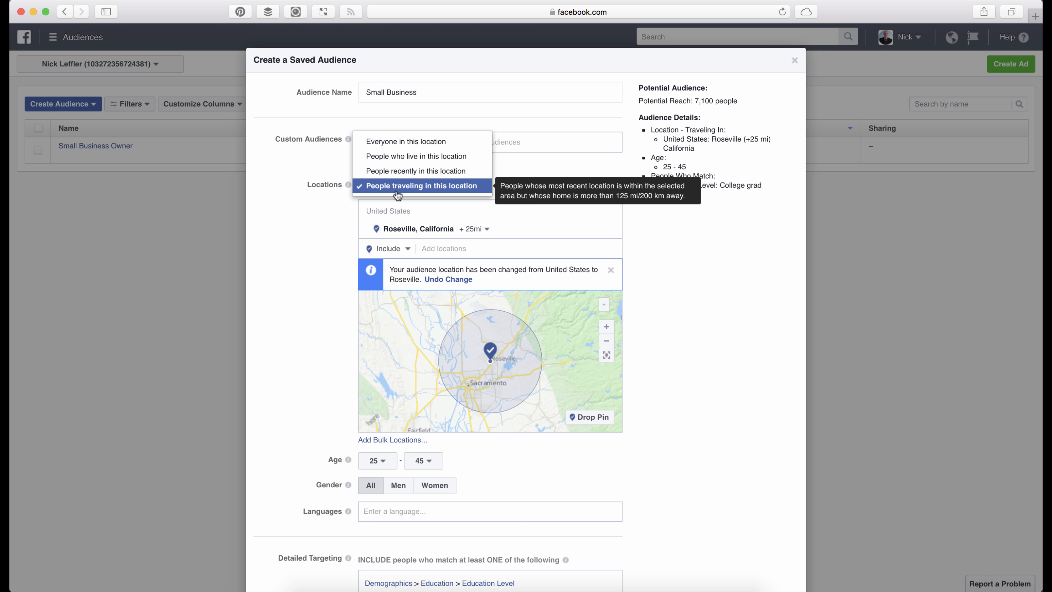
pyautogui.click(412, 156)
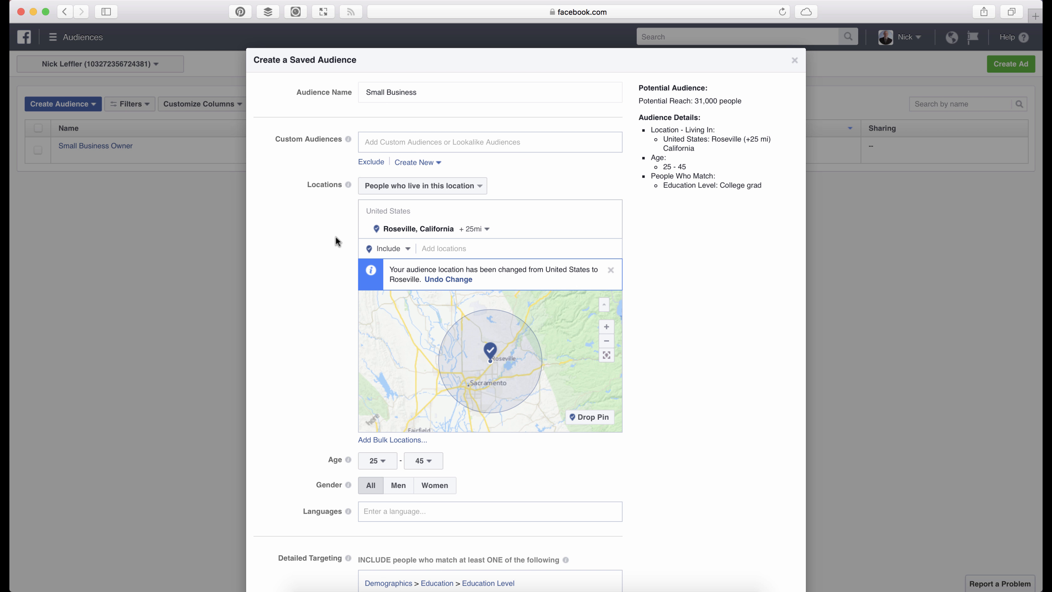
# - Browse the detailed targeting interests for Business and industry and include people who match Business
pyautogui.scroll(-5, 335, 237)
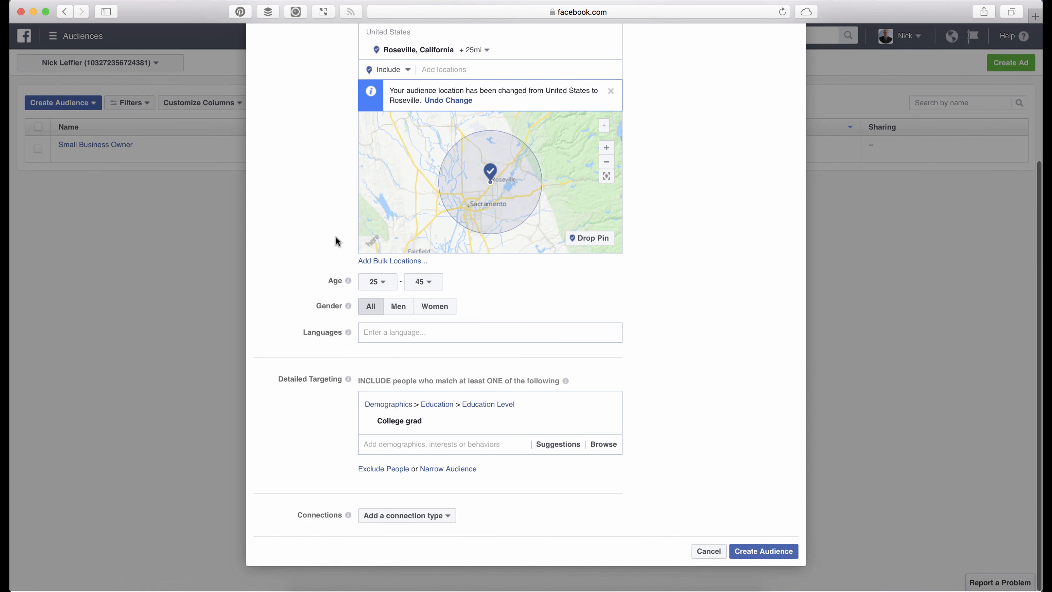
pyautogui.moveTo(436, 424)
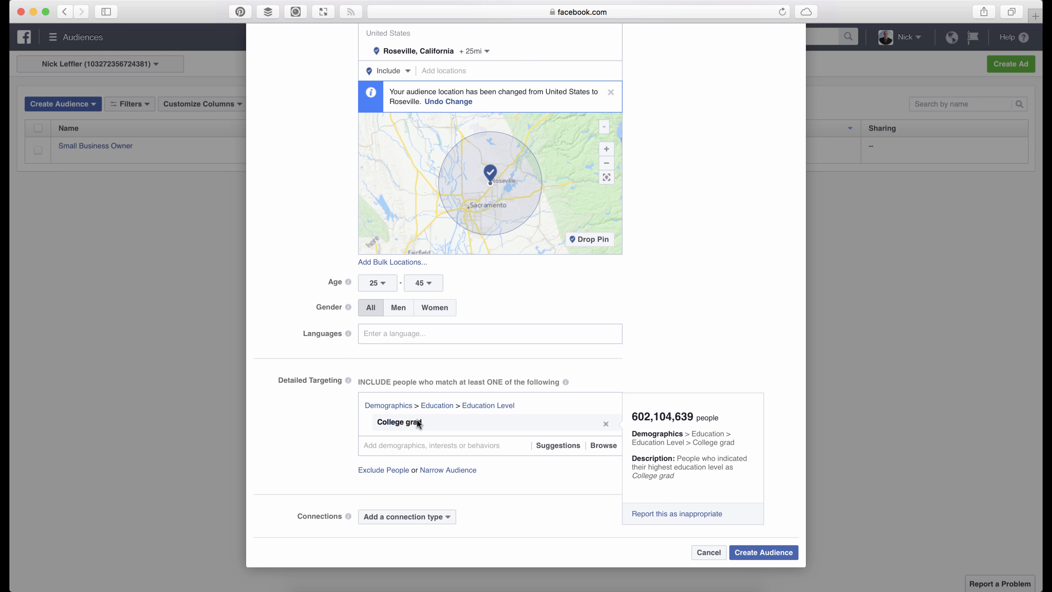
pyautogui.click(420, 444)
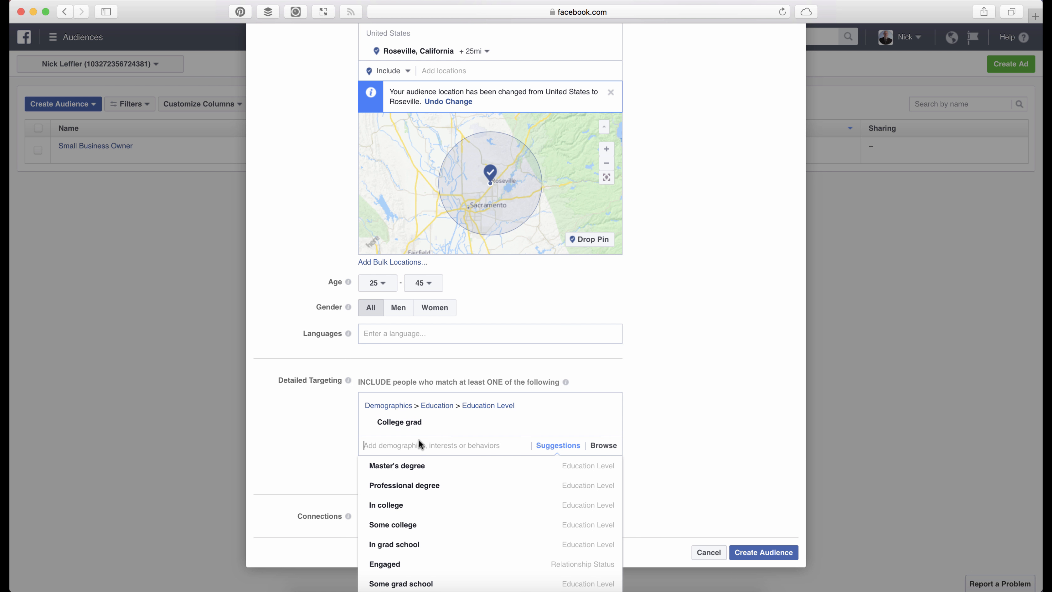
pyautogui.scroll(5, 399, 488)
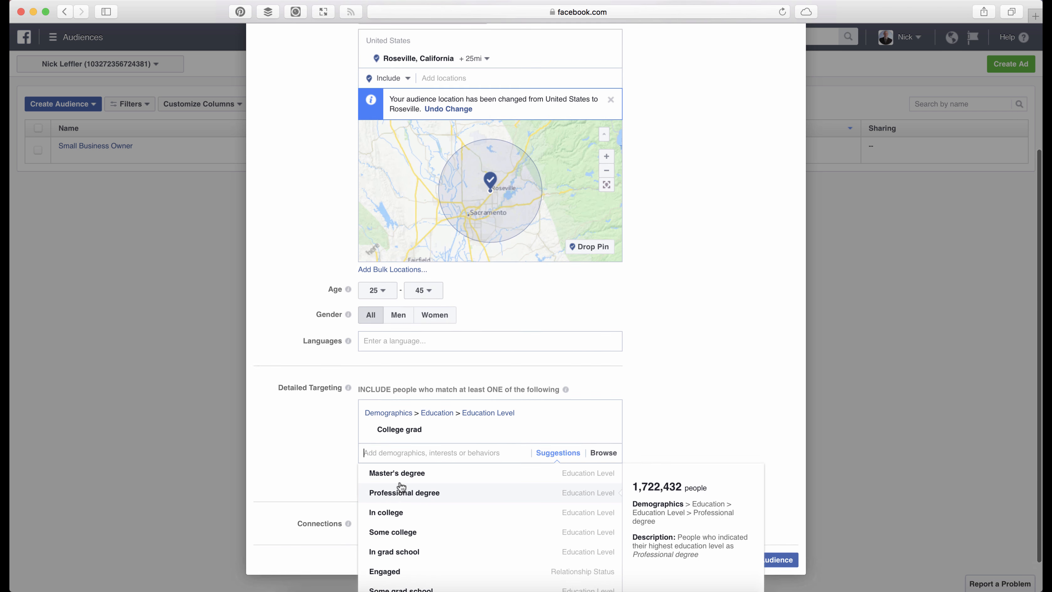
pyautogui.scroll(-5, 401, 487)
pyautogui.click(602, 445)
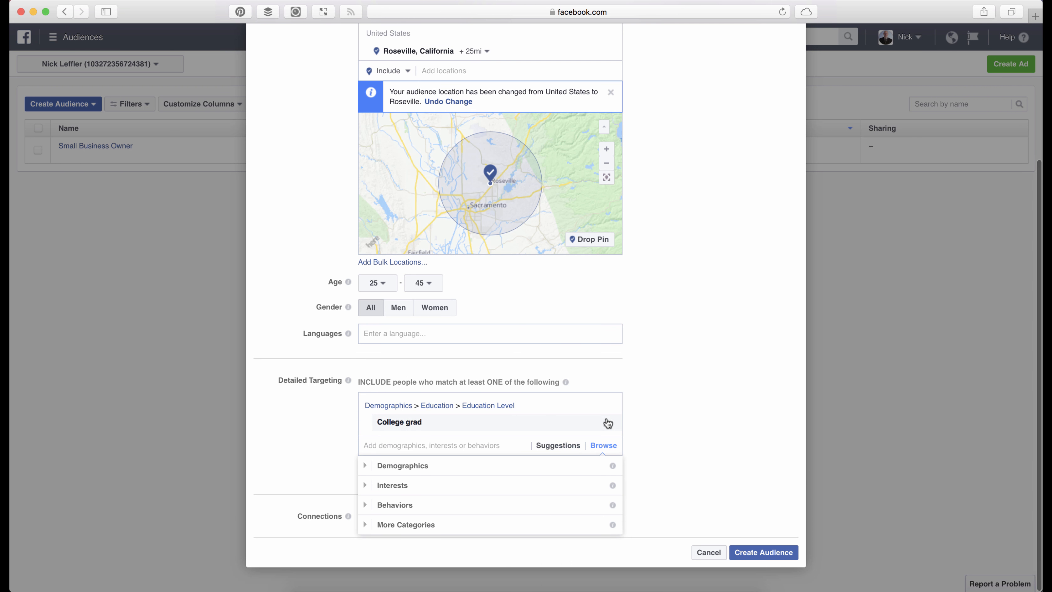
pyautogui.click(369, 486)
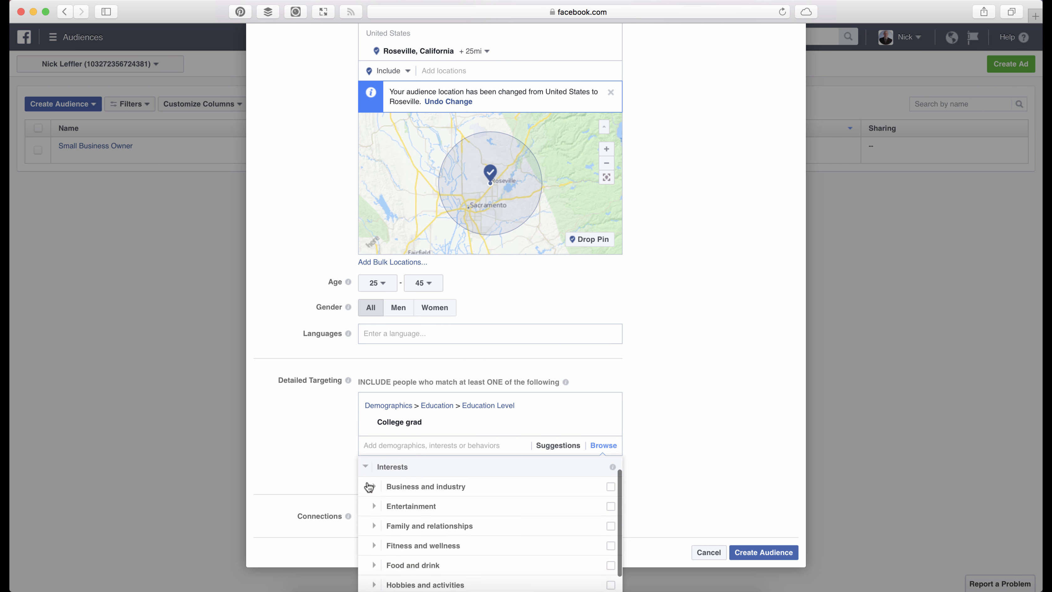
pyautogui.scroll(-2, 372, 499)
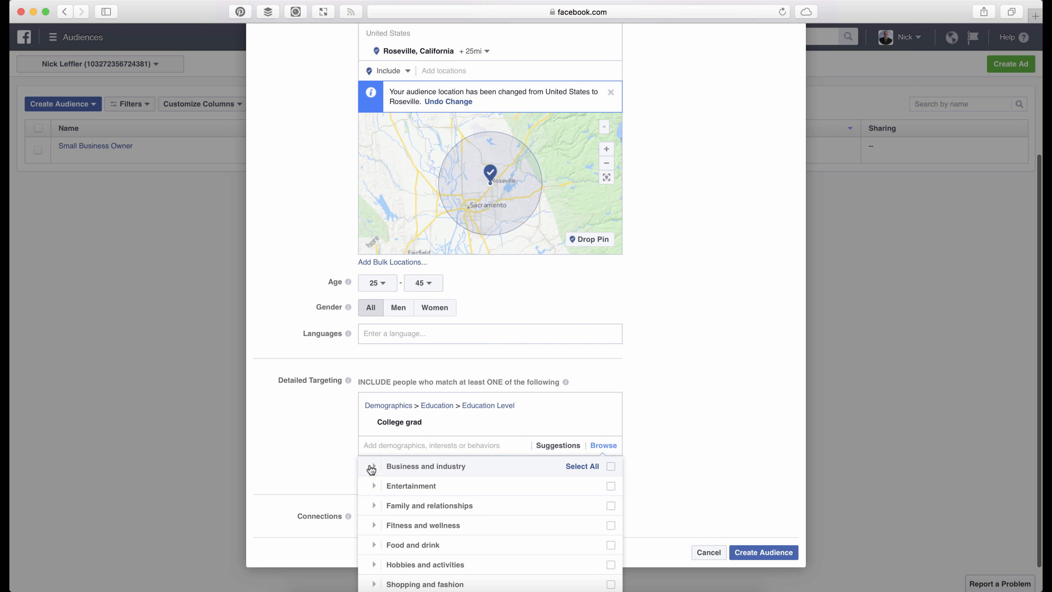
pyautogui.click(373, 466)
pyautogui.scroll(-5, 434, 505)
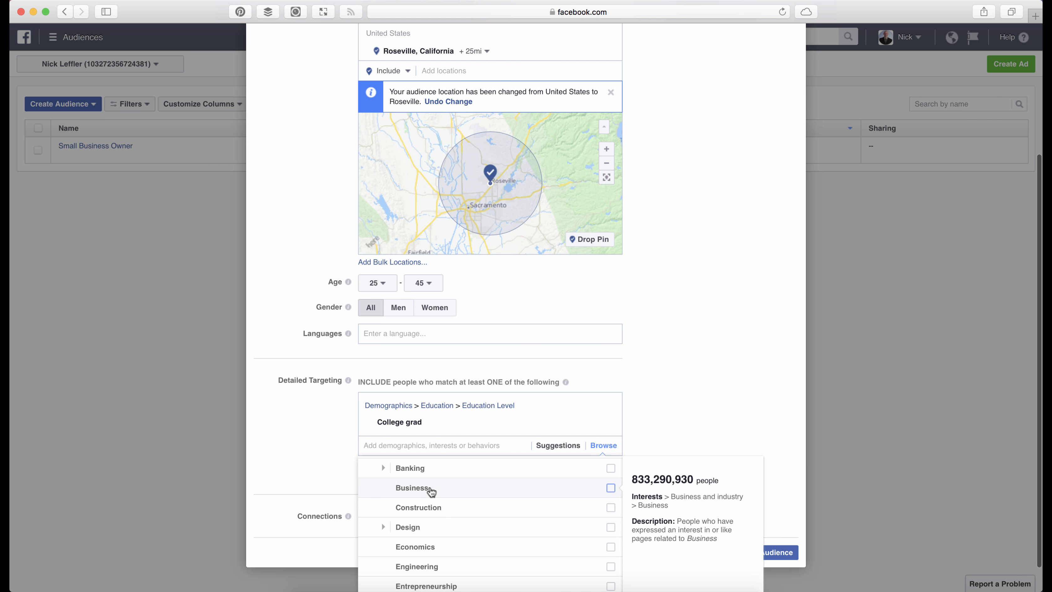
pyautogui.click(430, 490)
pyautogui.click(342, 431)
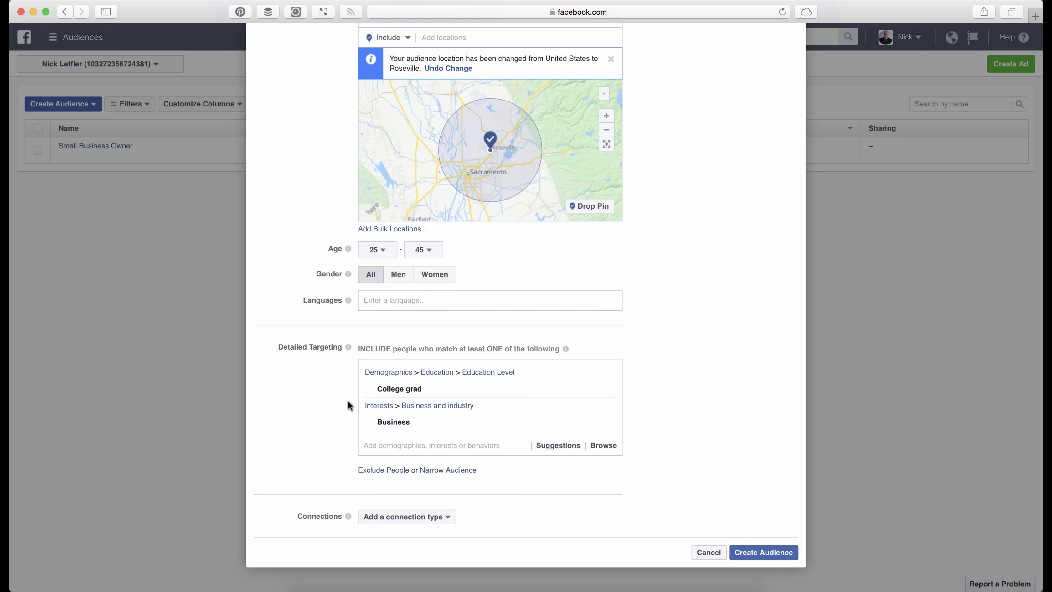
# - Add an exclusion to the detailed targeting for people who match the job title Web design
pyautogui.click(378, 470)
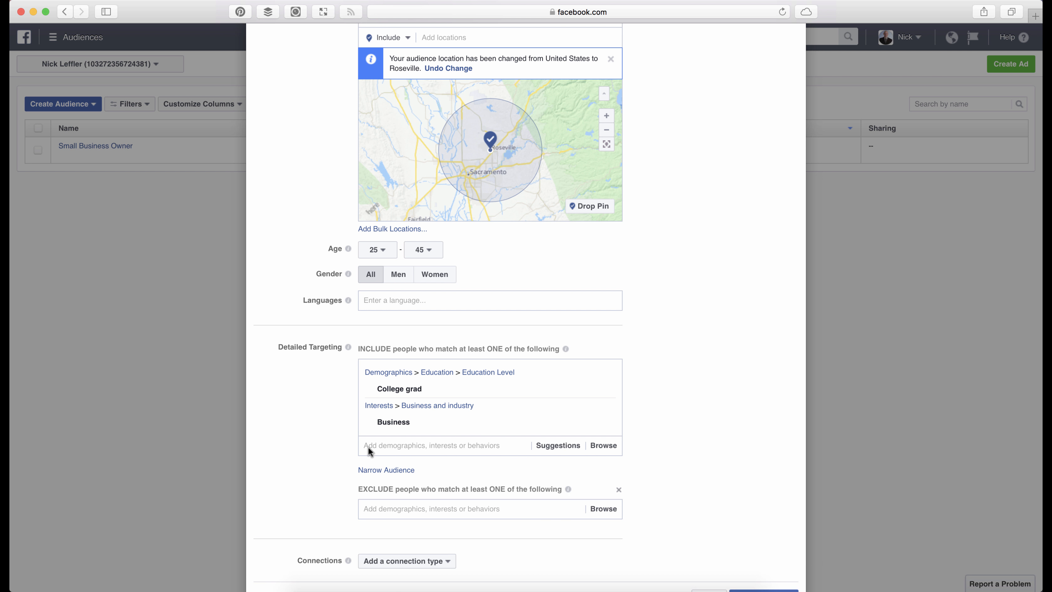
pyautogui.click(376, 473)
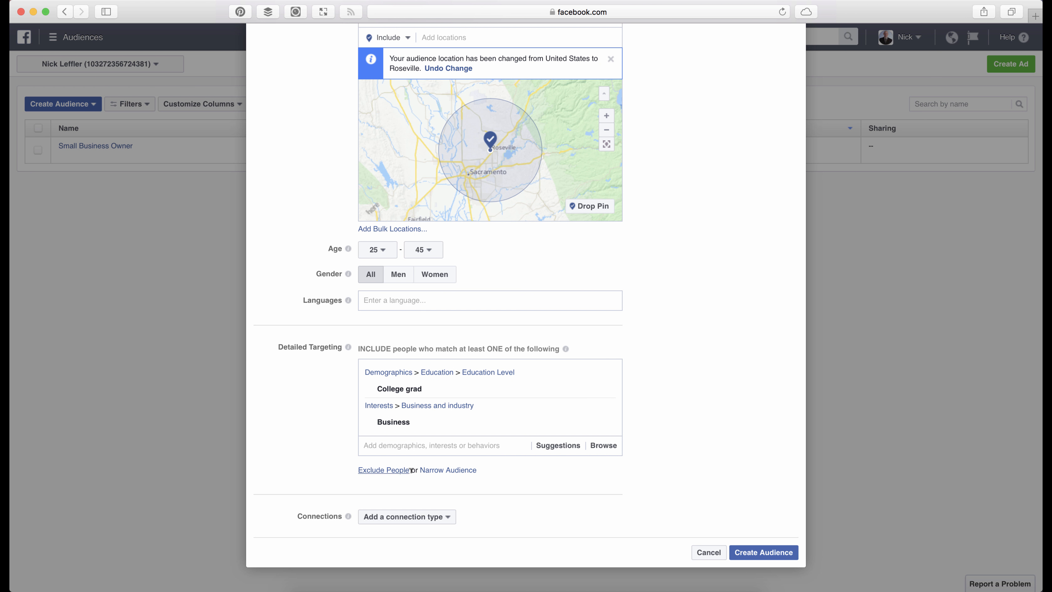
pyautogui.click(393, 474)
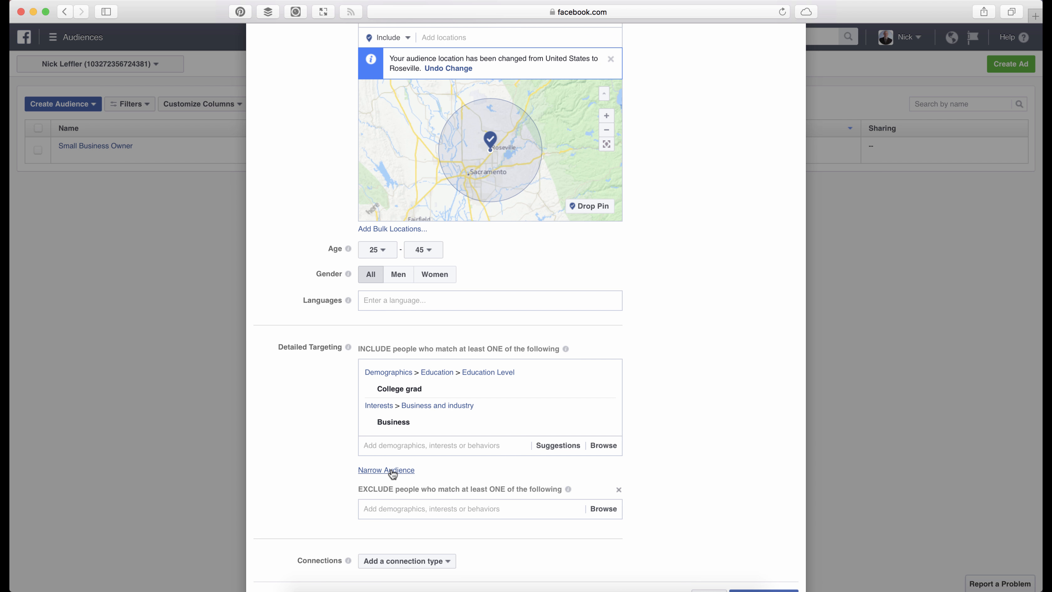
pyautogui.scroll(-2, 348, 432)
pyautogui.click(413, 471)
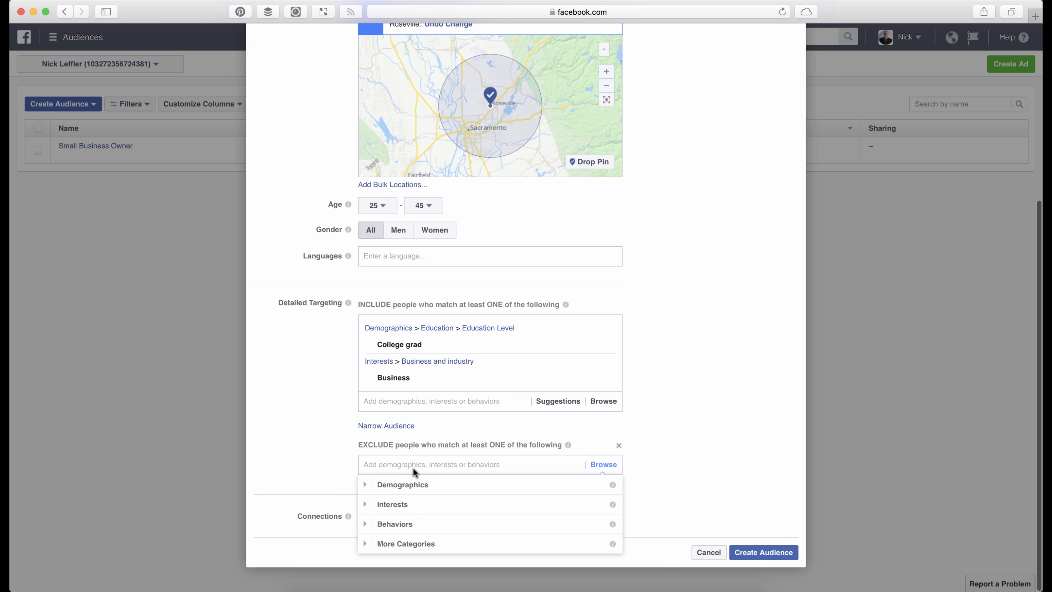
pyautogui.write('web design')
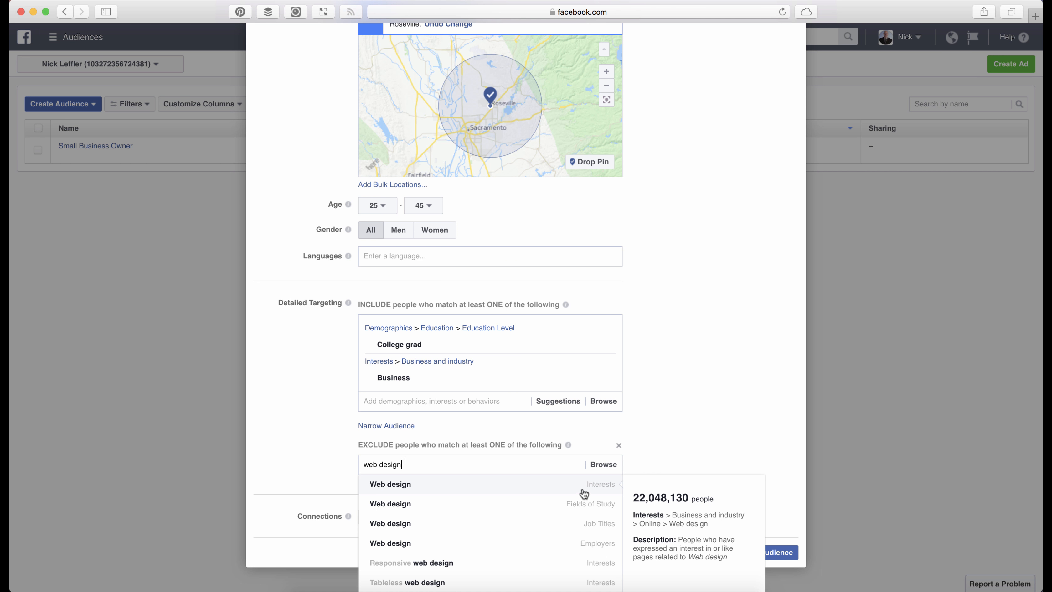
pyautogui.click(445, 527)
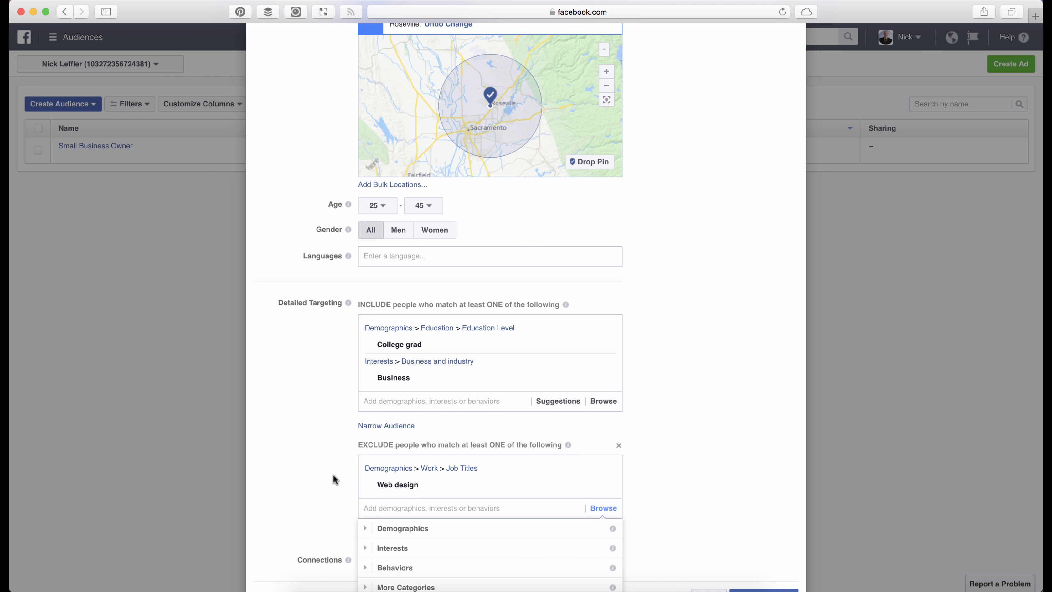
# - Exclude people interested in Web design from the audience and search the exclusions for further web design matches
pyautogui.write('web design')
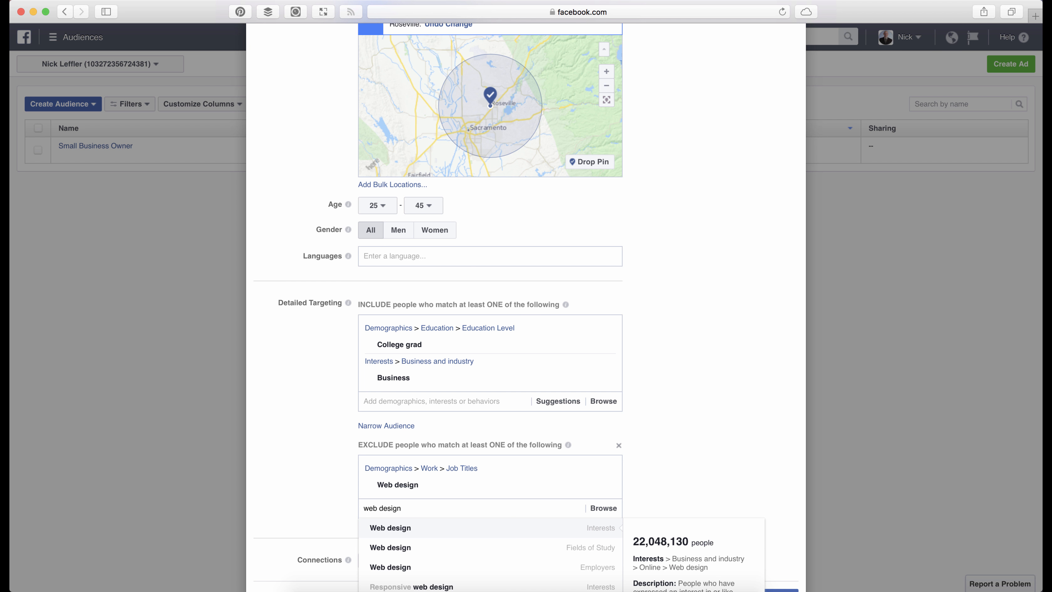
pyautogui.scroll(-3, 330, 439)
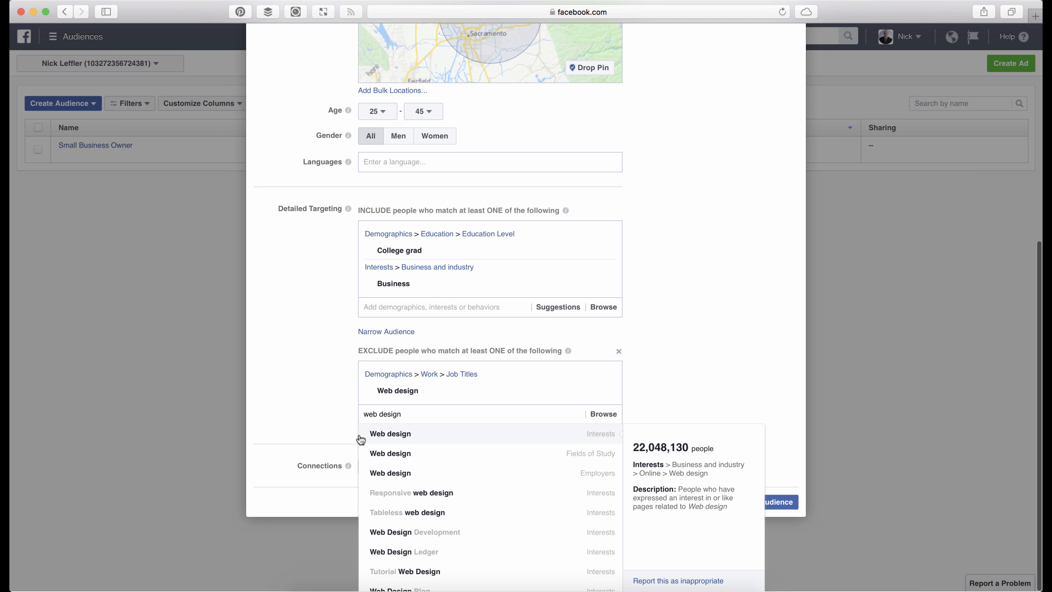
pyautogui.click(410, 435)
pyautogui.write('we')
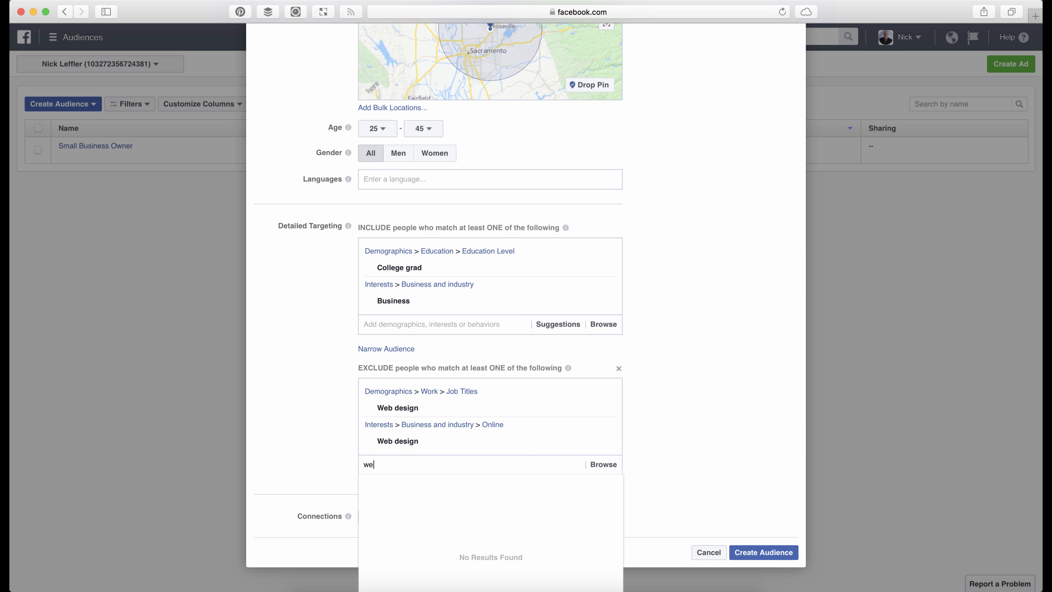
pyautogui.write('b design')
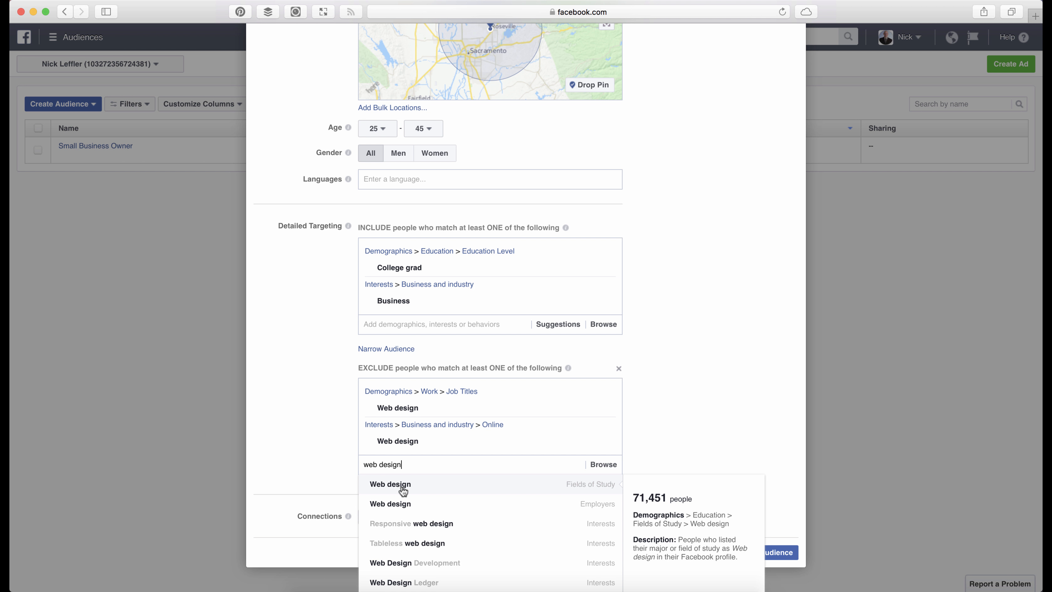
pyautogui.click(338, 394)
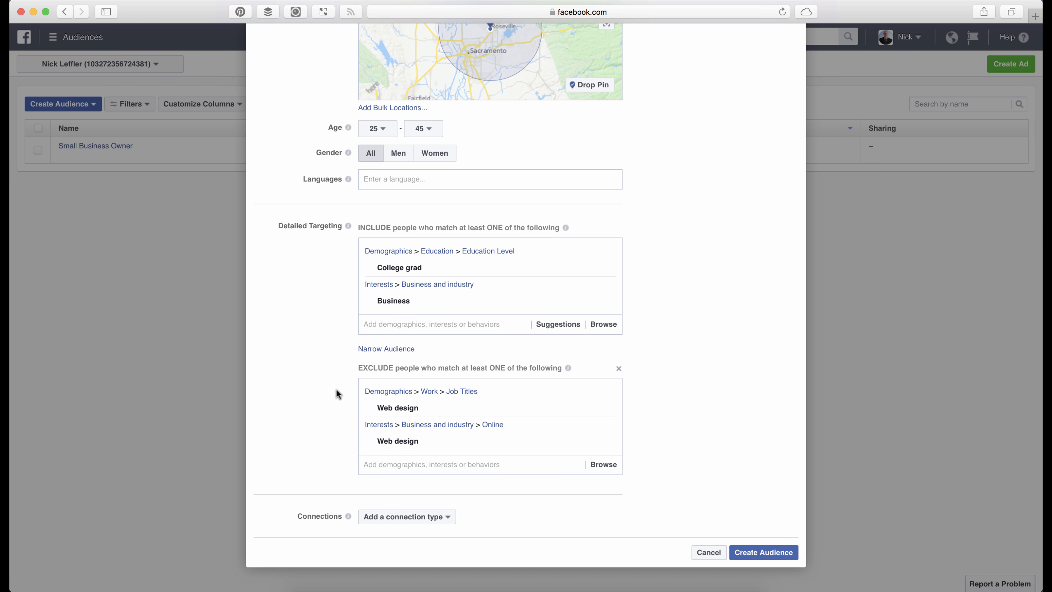
# - Check the audience's potential reach and review its detailed targeting inclusions and exclusions
pyautogui.scroll(10, 339, 394)
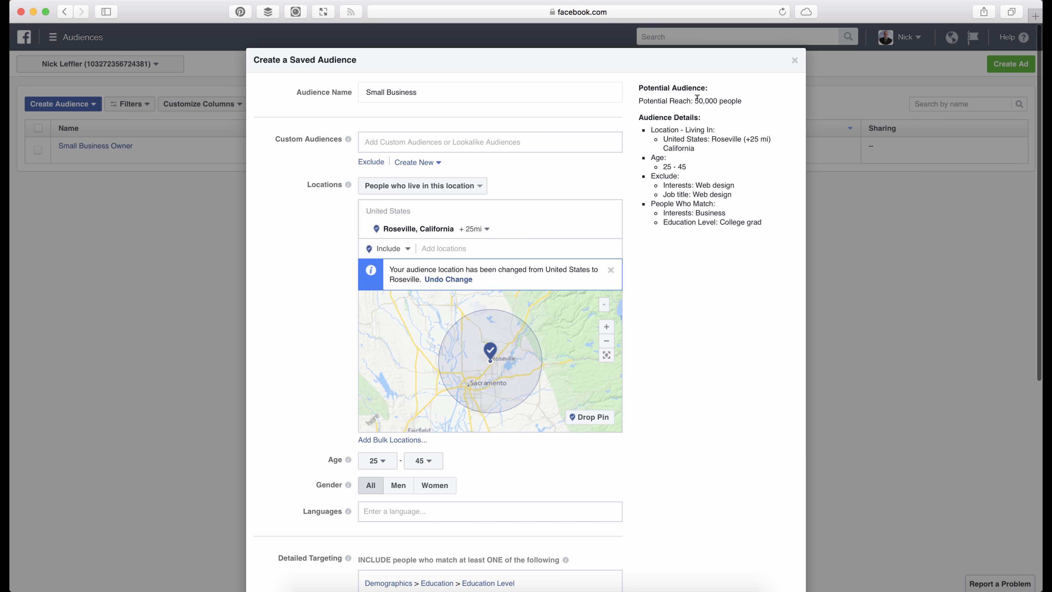
pyautogui.moveTo(695, 100); pyautogui.dragTo(720, 100)
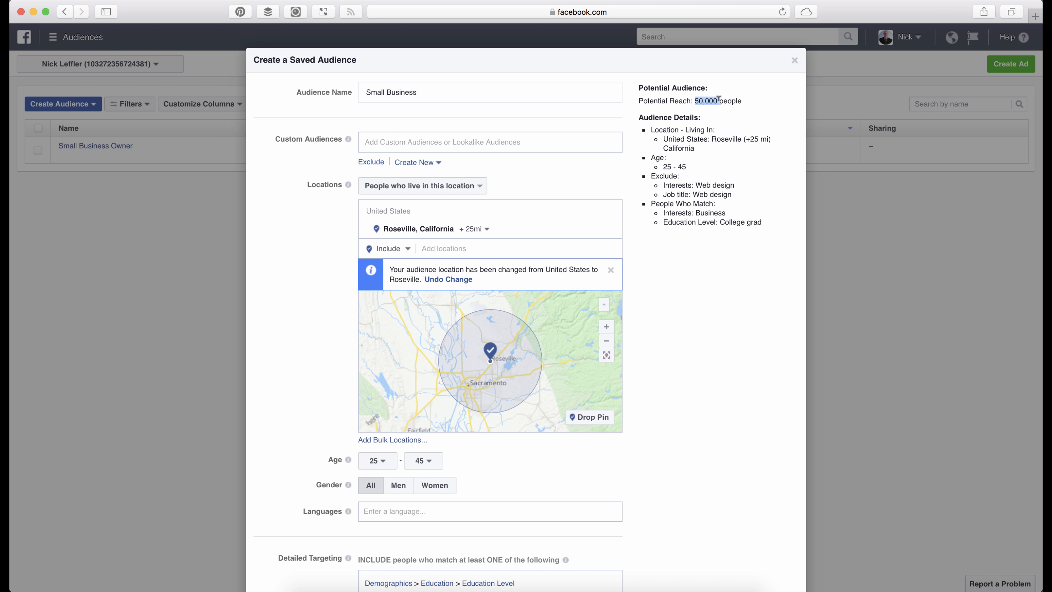
pyautogui.scroll(-10, 677, 237)
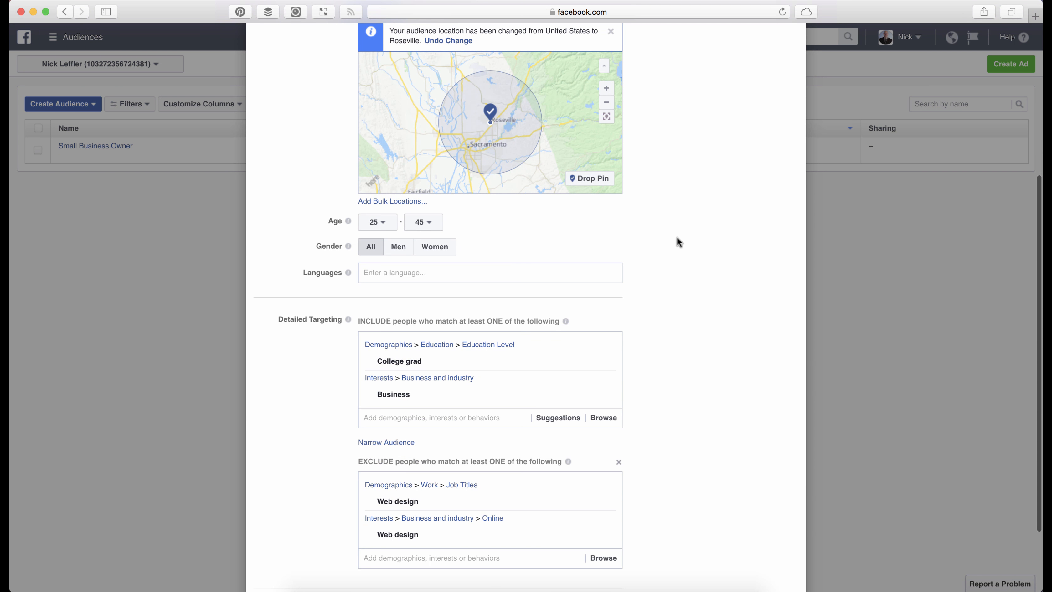
pyautogui.scroll(10, 677, 237)
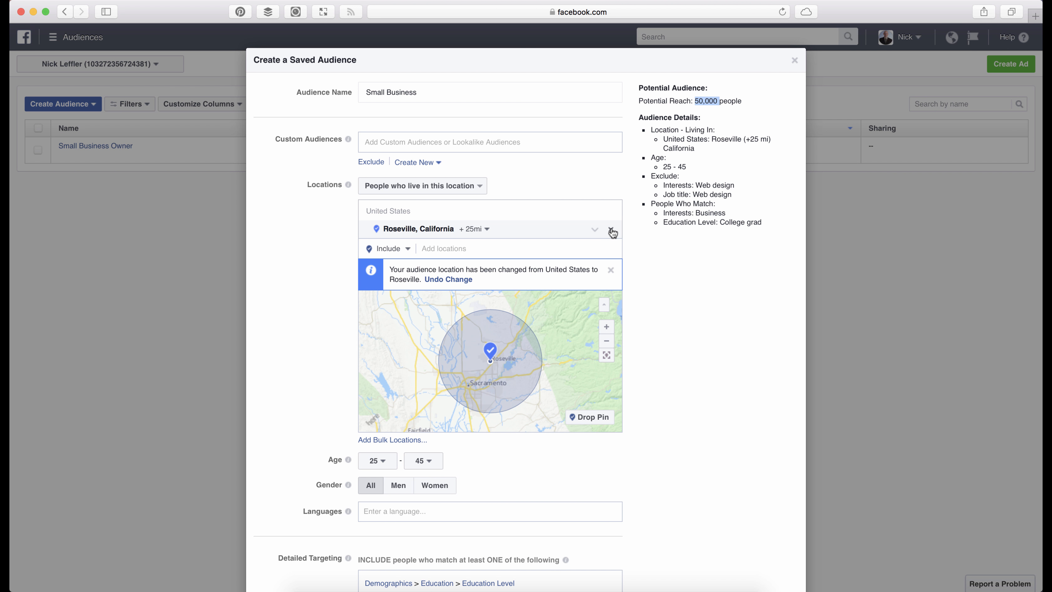
# - Remove Roseville, California from the locations so the audience covers the United States, and create the audience
pyautogui.click(399, 247)
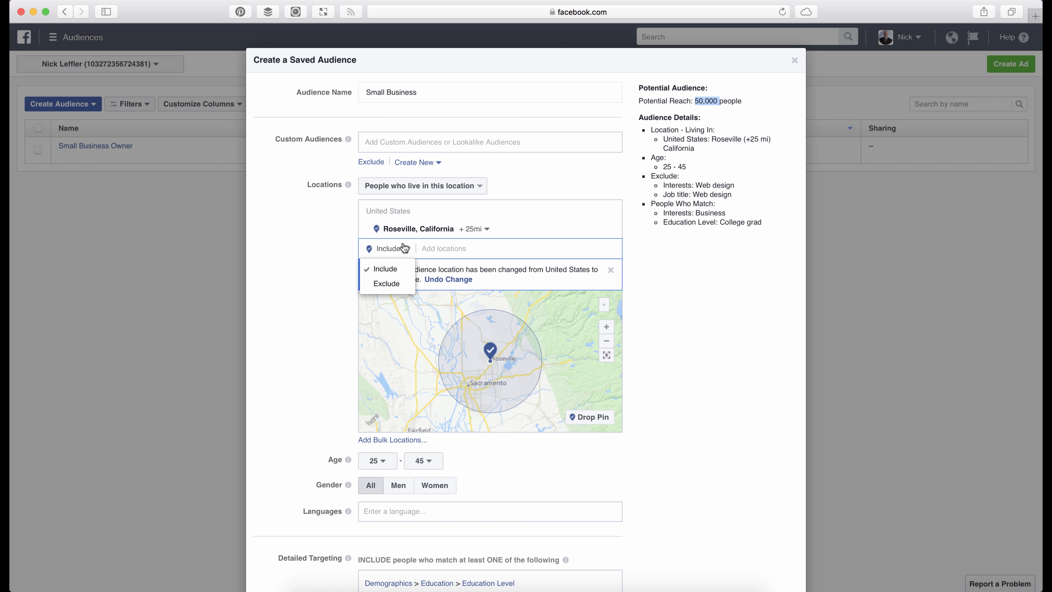
pyautogui.click(398, 262)
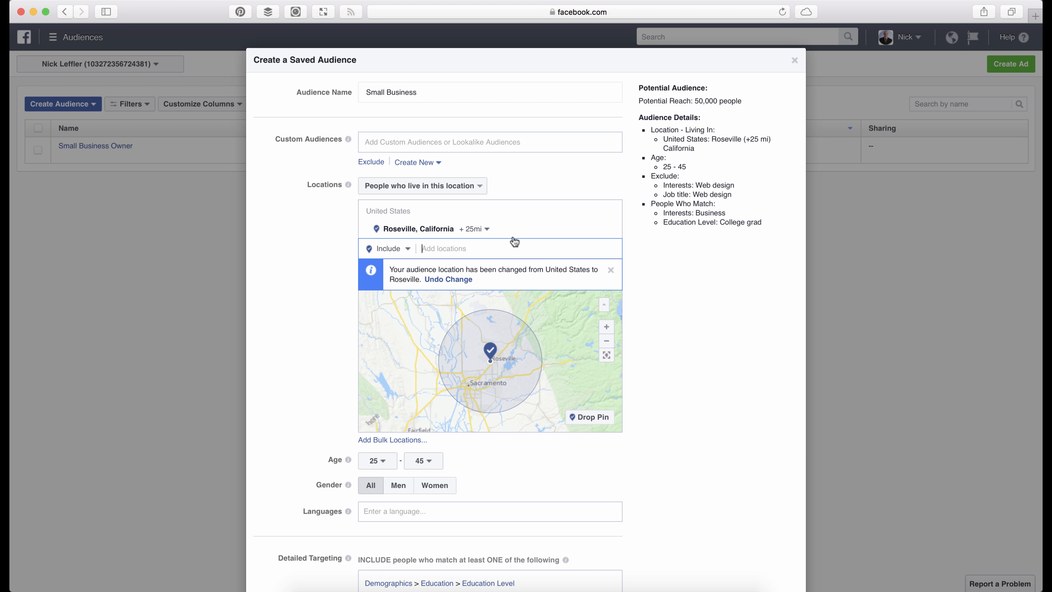
pyautogui.click(613, 230)
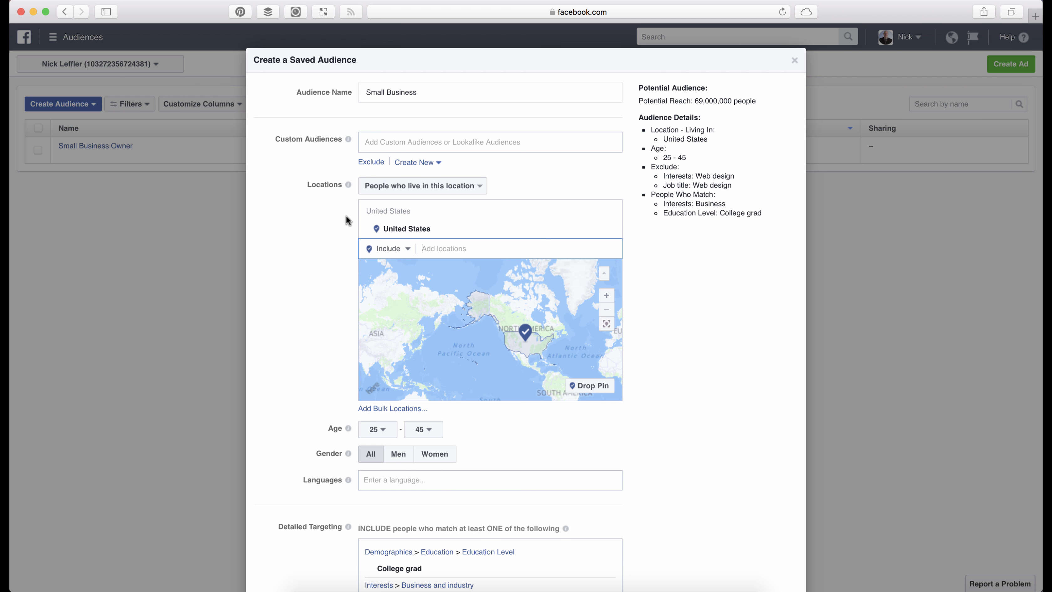
pyautogui.scroll(-10, 348, 220)
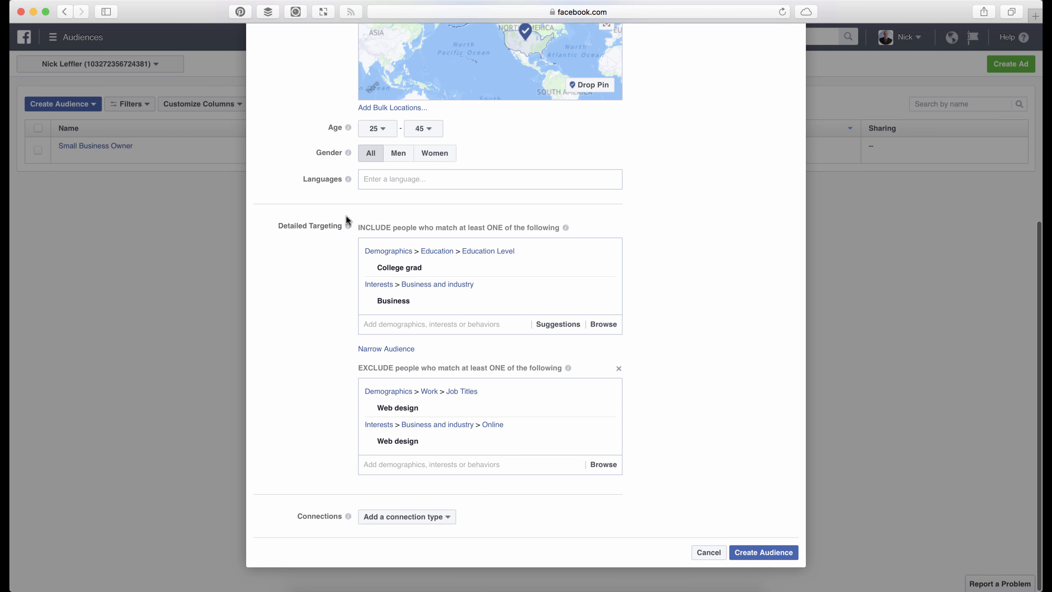
pyautogui.click(779, 557)
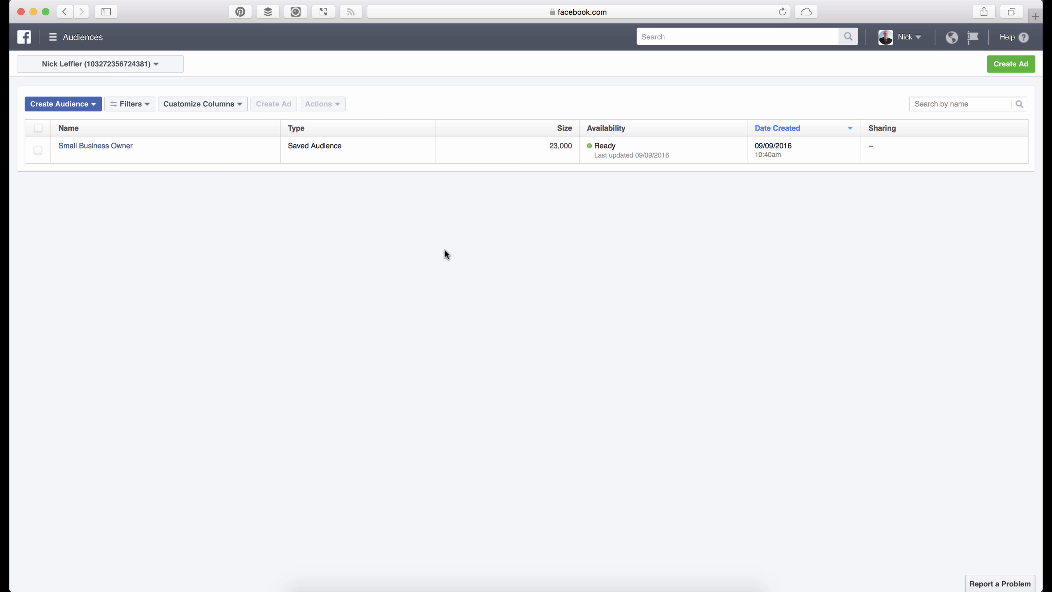
# - Open the details of the saved Small Business audience from the audience list
pyautogui.moveTo(101, 147)
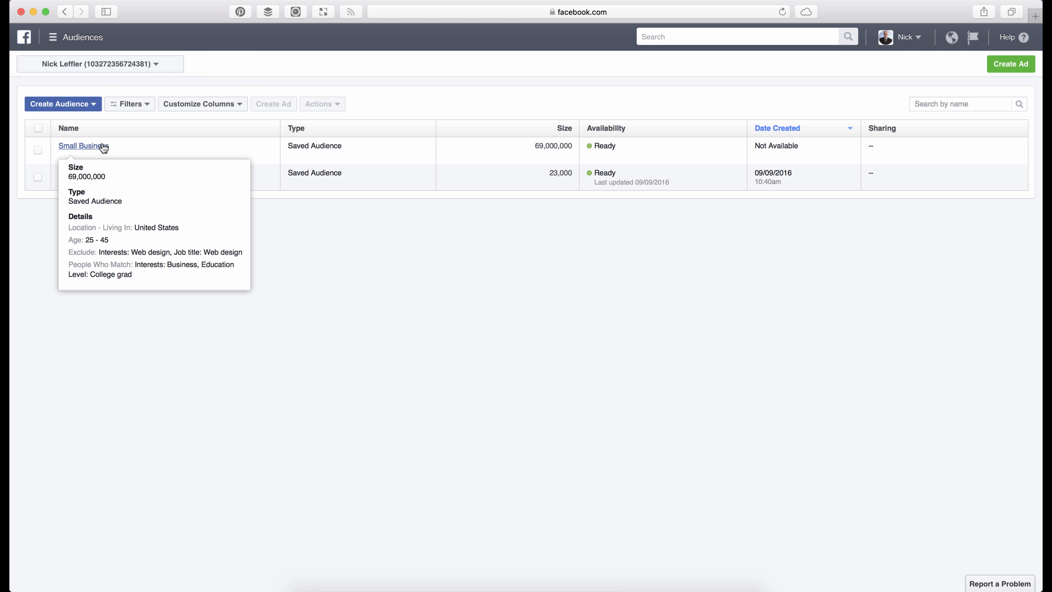
pyautogui.click(83, 146)
pyautogui.click(54, 89)
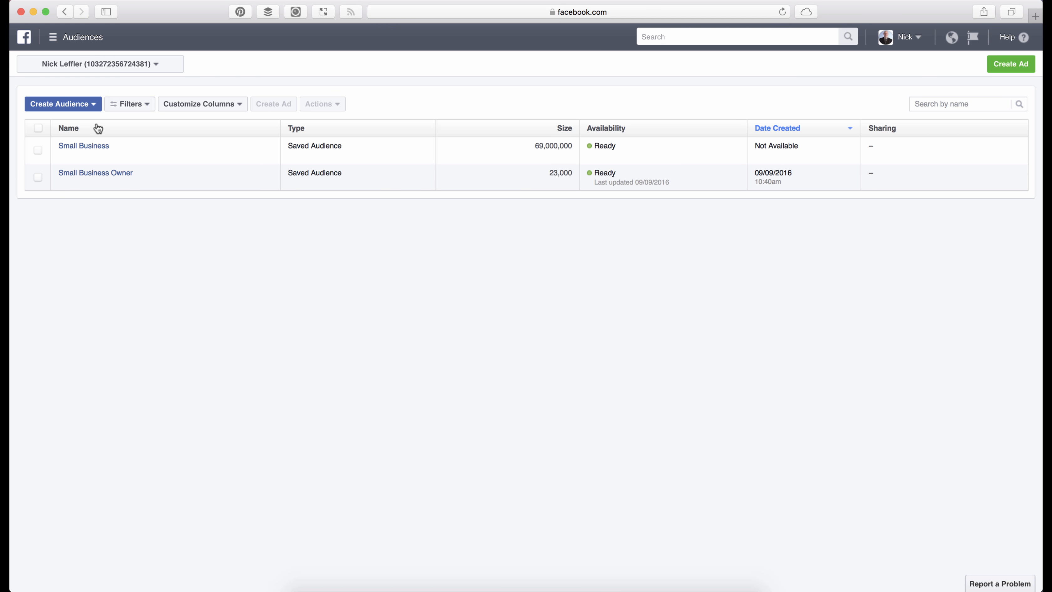
pyautogui.click(93, 147)
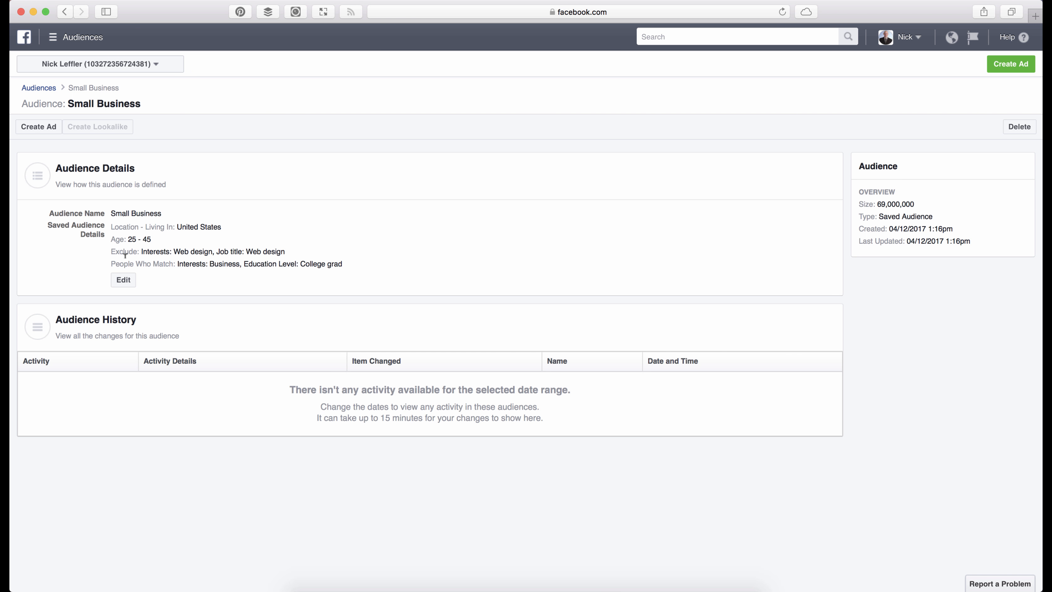
# - Edit the Small Business audience to target Roseville, save the update and return to the audience list
pyautogui.click(123, 279)
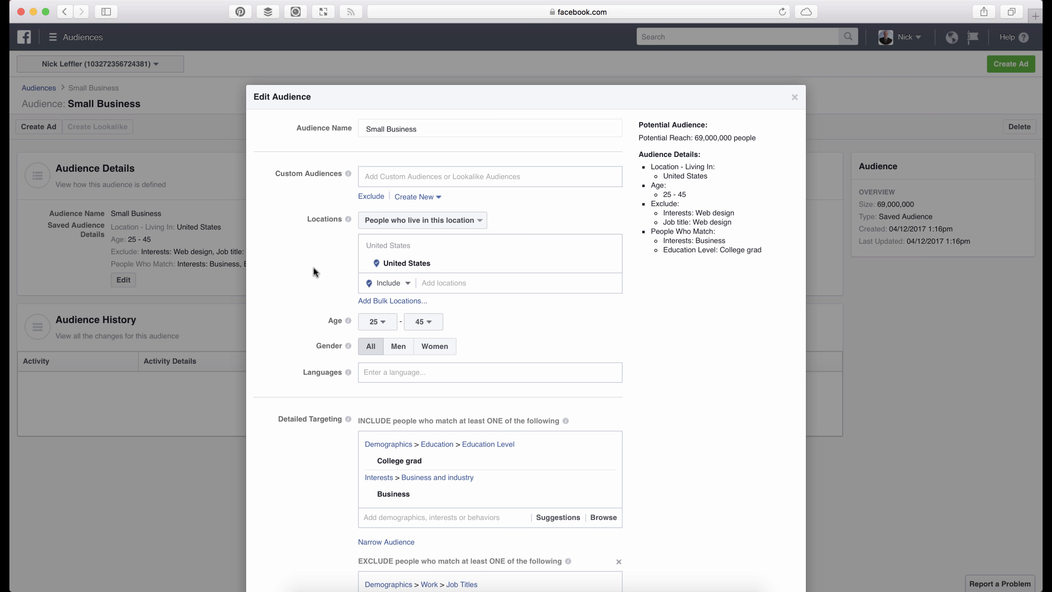
pyautogui.click(445, 278)
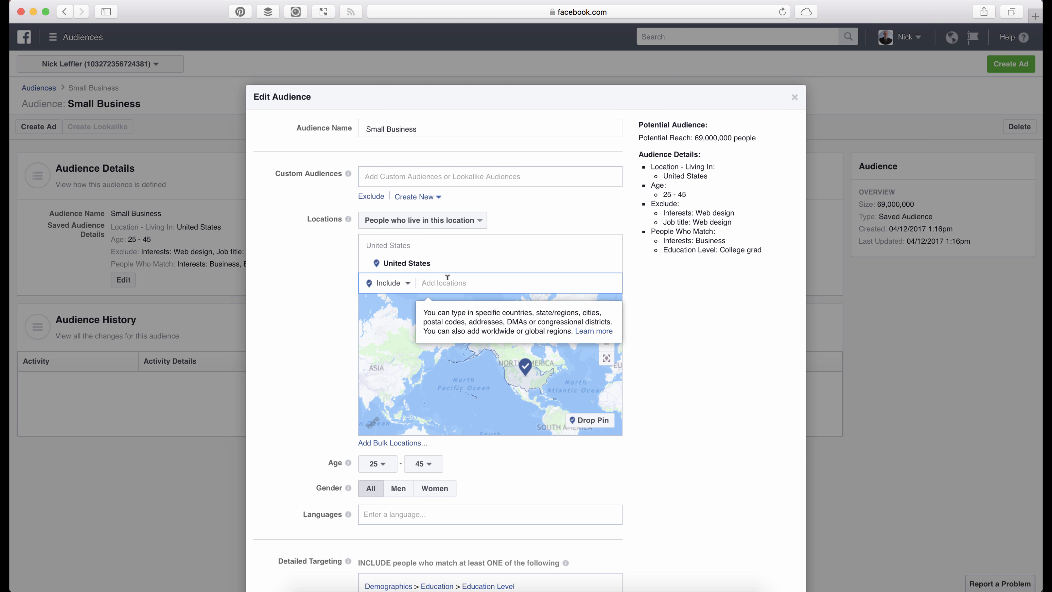
pyautogui.write('roseville')
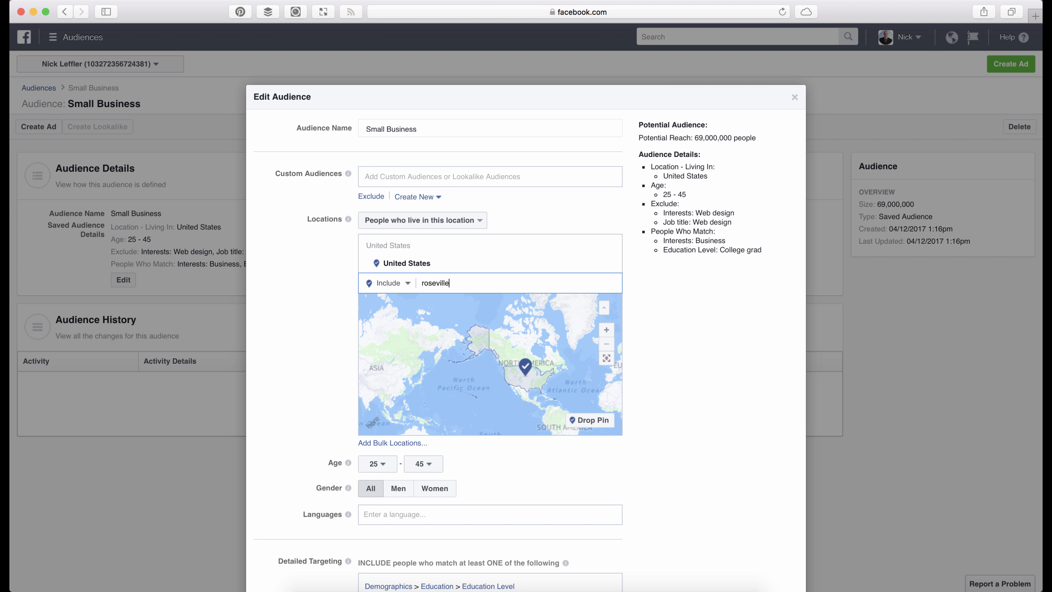
pyautogui.press('Return')
pyautogui.scroll(-10, 645, 279)
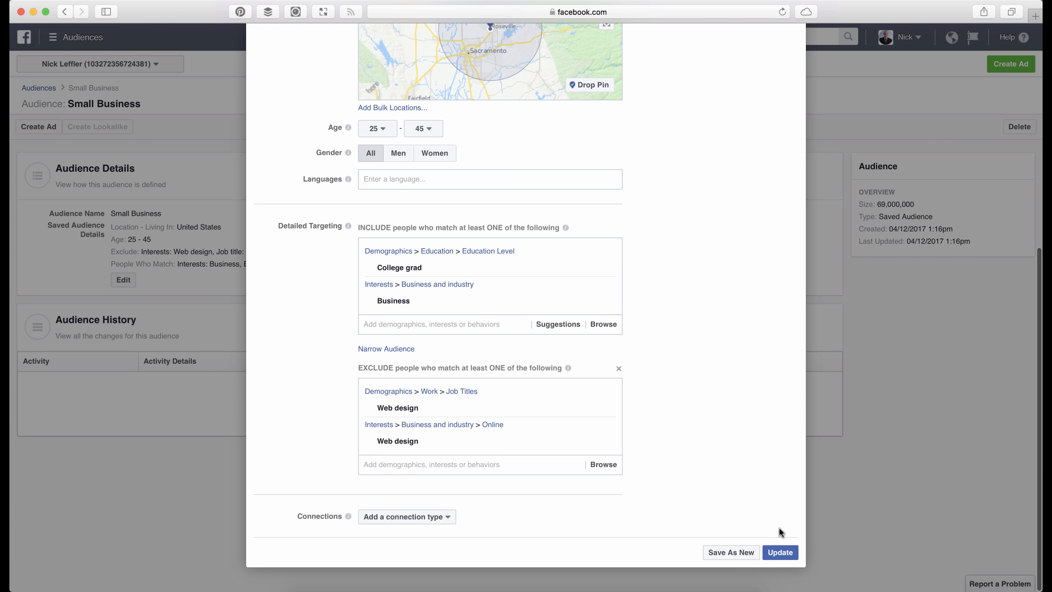
pyautogui.click(794, 552)
pyautogui.click(48, 87)
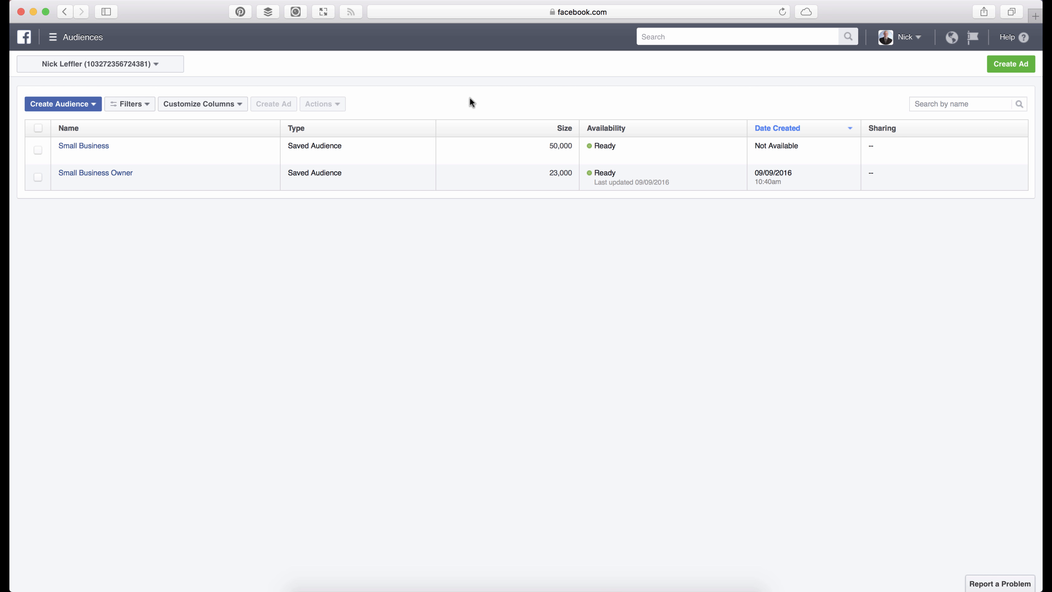
# - Start a new ad campaign with the Brand awareness objective and continue to its ad set
pyautogui.click(998, 67)
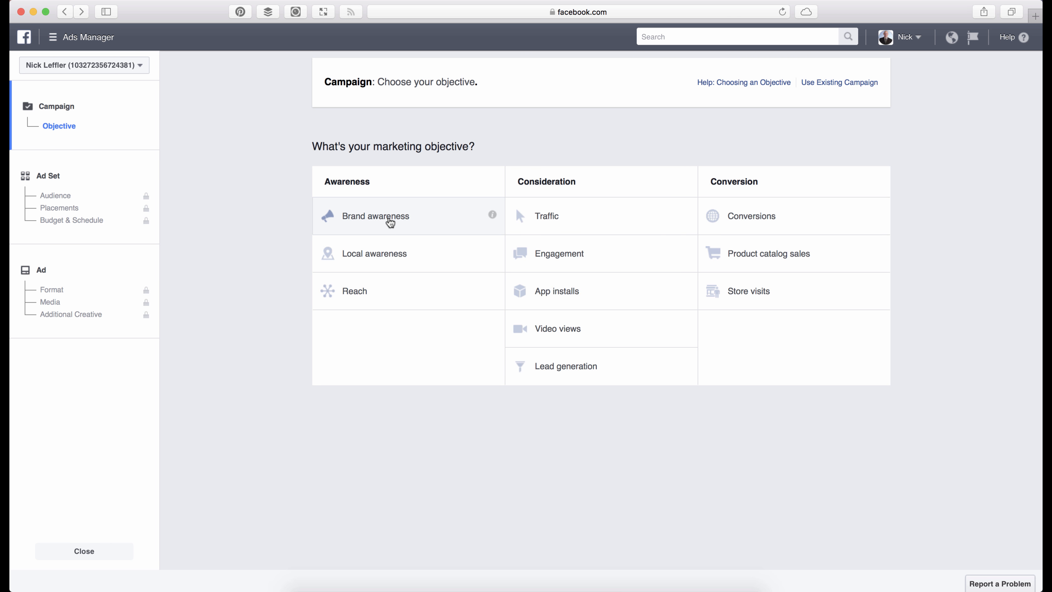
pyautogui.click(389, 221)
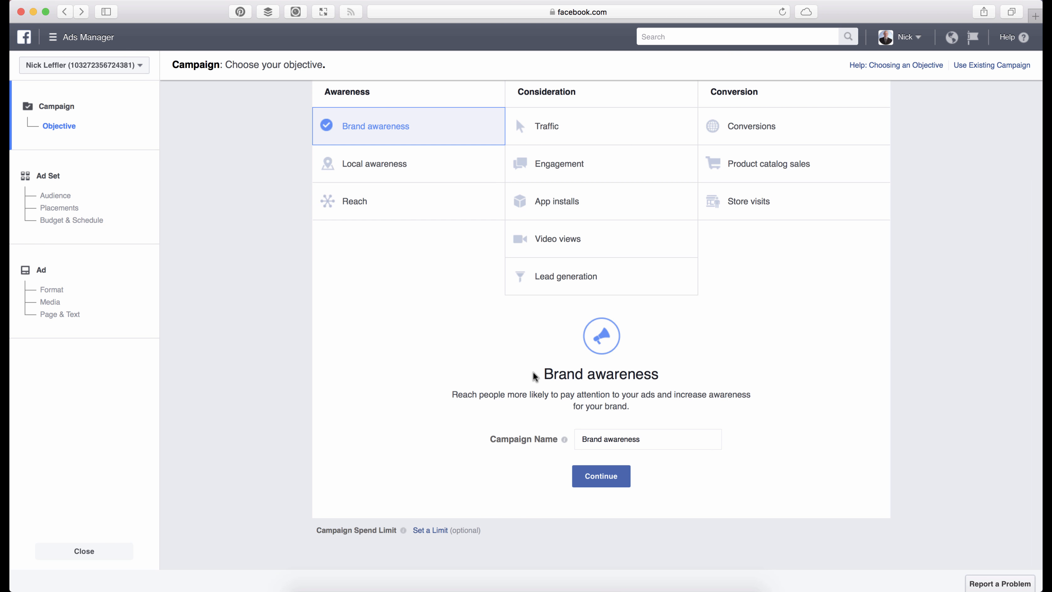
pyautogui.click(605, 476)
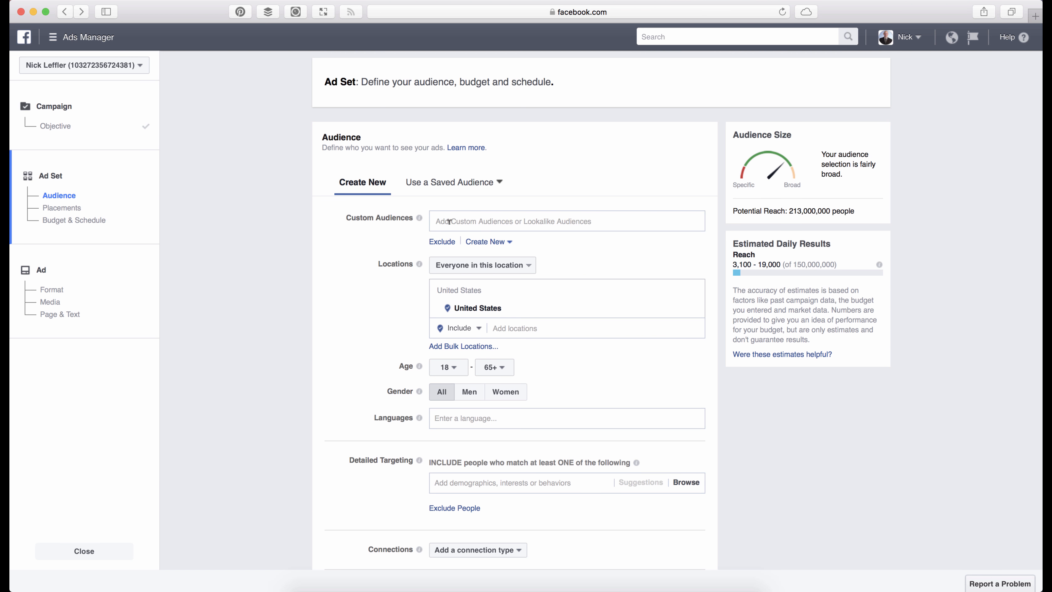
# - Look through the available saved audiences and the options for creating a new audience in the ad set
pyautogui.click(463, 184)
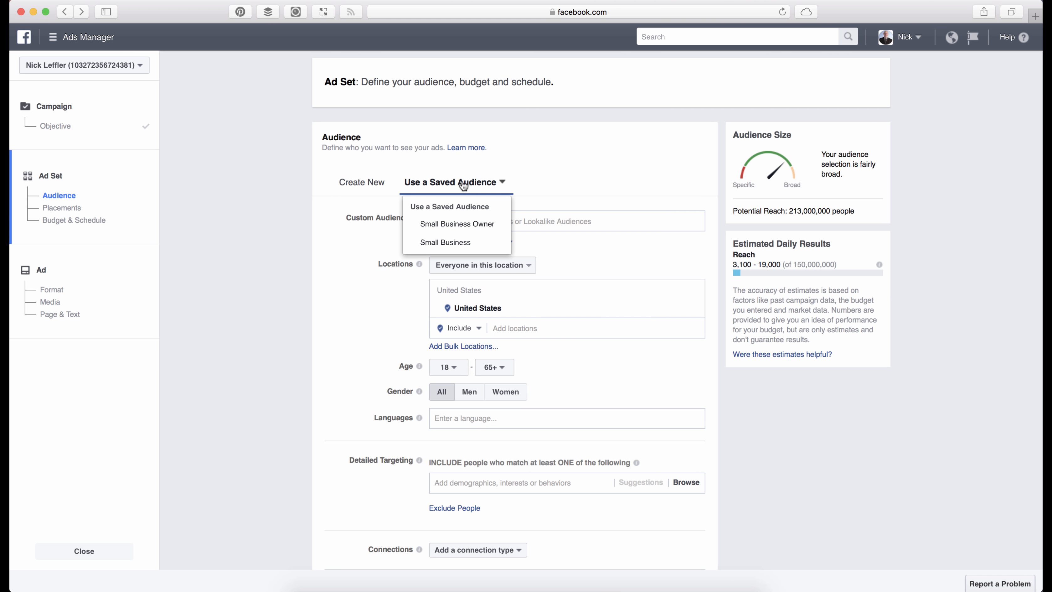
pyautogui.click(362, 182)
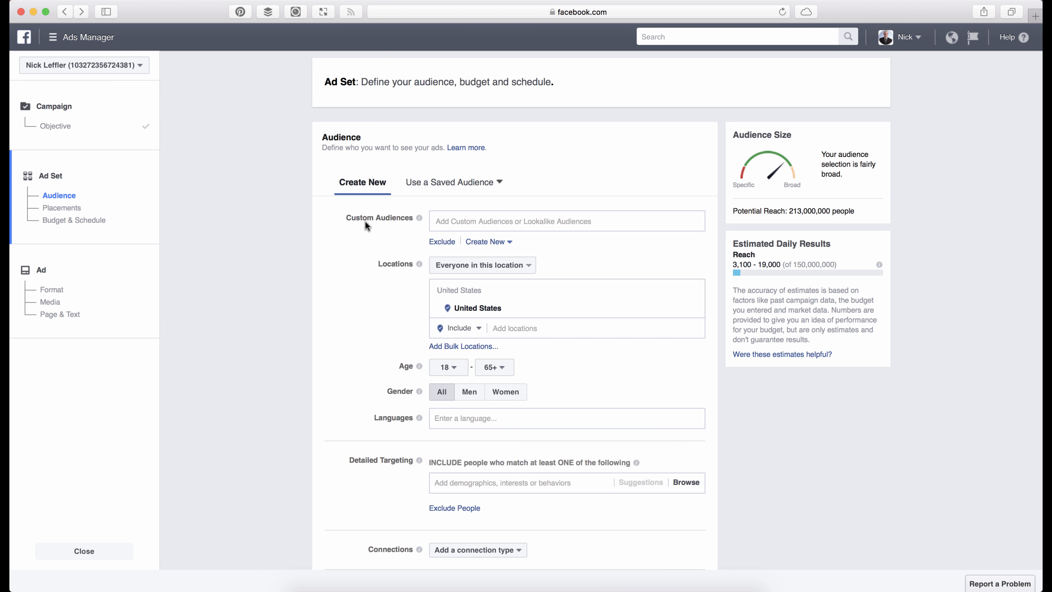
pyautogui.scroll(-3, 365, 221)
pyautogui.scroll(3, 393, 231)
pyautogui.scroll(-2, 342, 267)
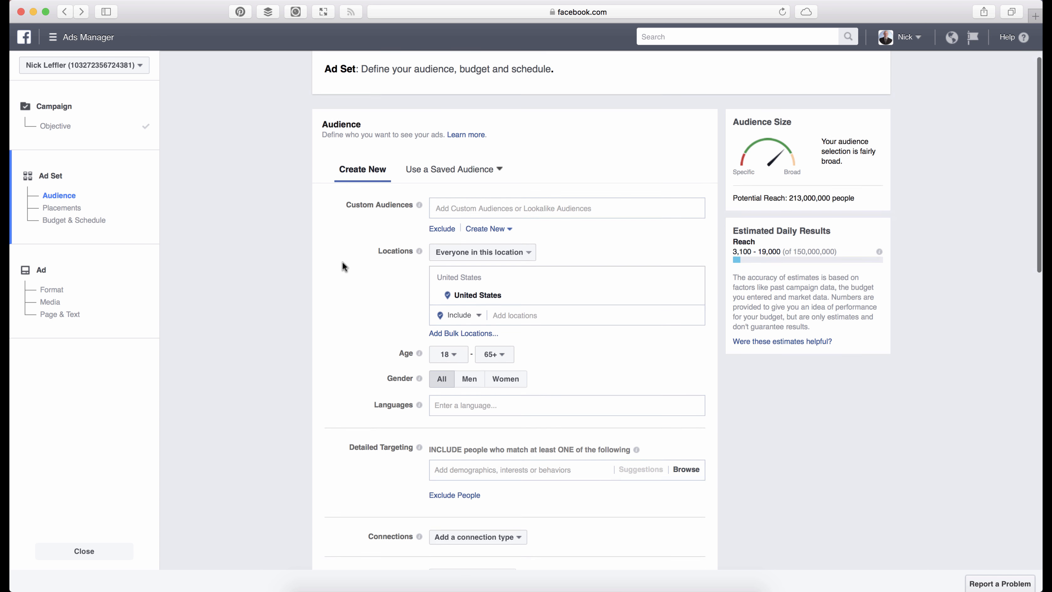
# - Apply the saved Small Business audience to the ad set and review the placements, budget and schedule sections
pyautogui.click(453, 143)
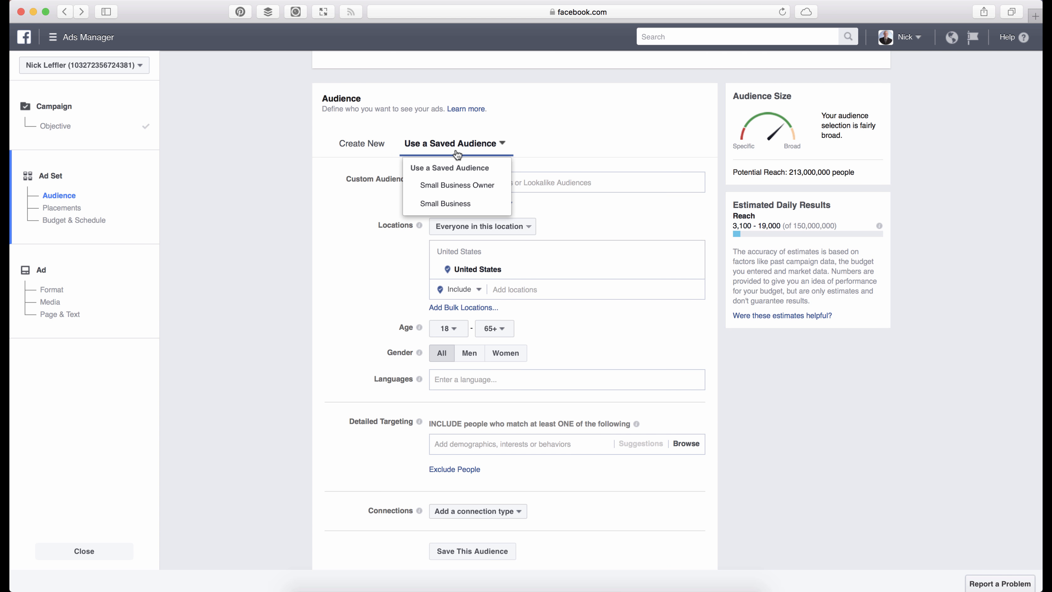
pyautogui.click(456, 204)
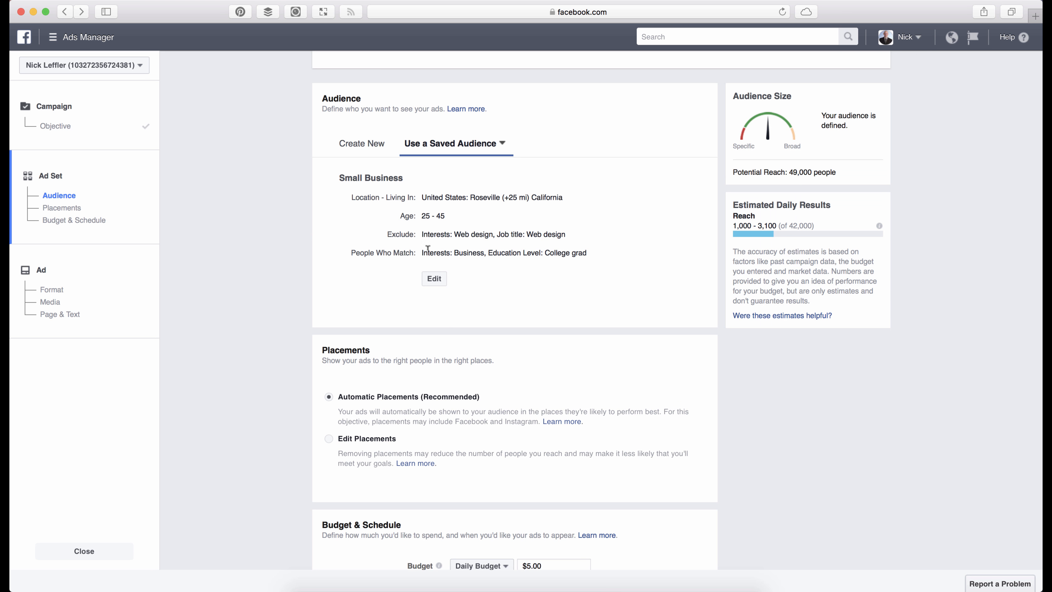
pyautogui.scroll(-2, 329, 220)
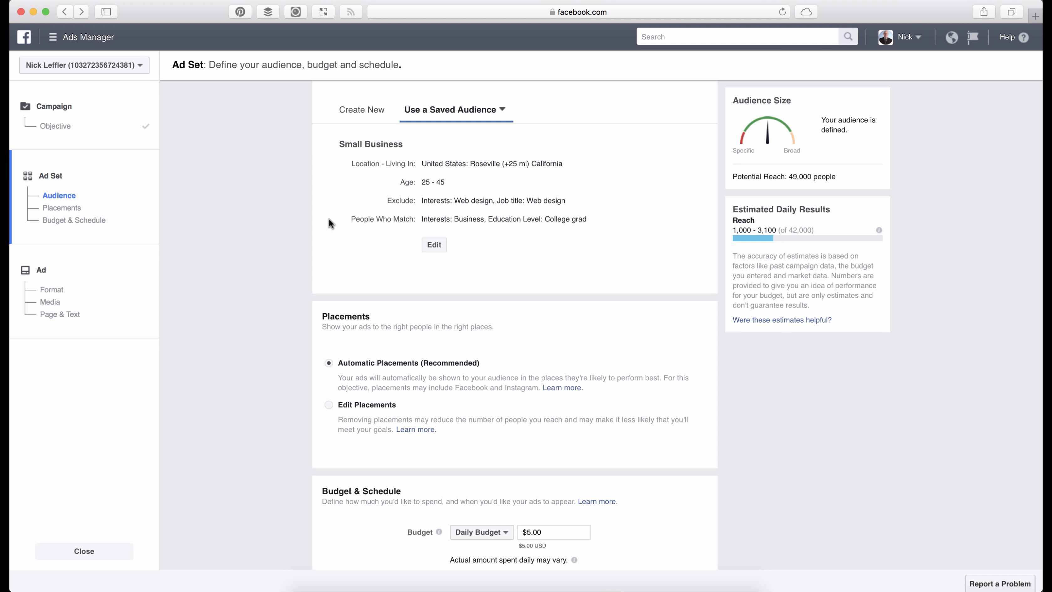
pyautogui.scroll(-3, 311, 221)
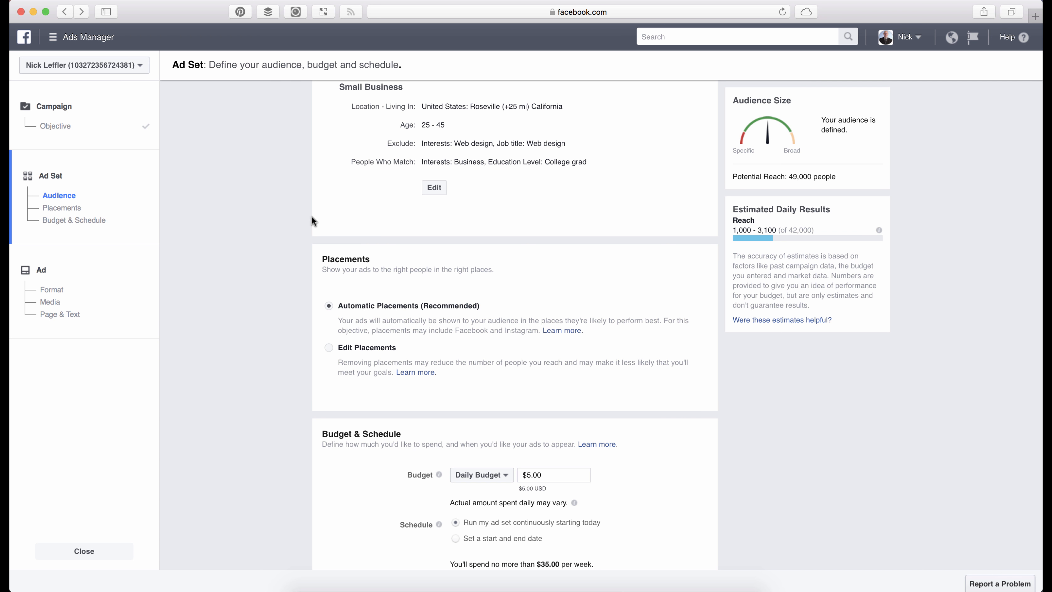
pyautogui.scroll(-1, 312, 216)
pyautogui.scroll(4, 312, 216)
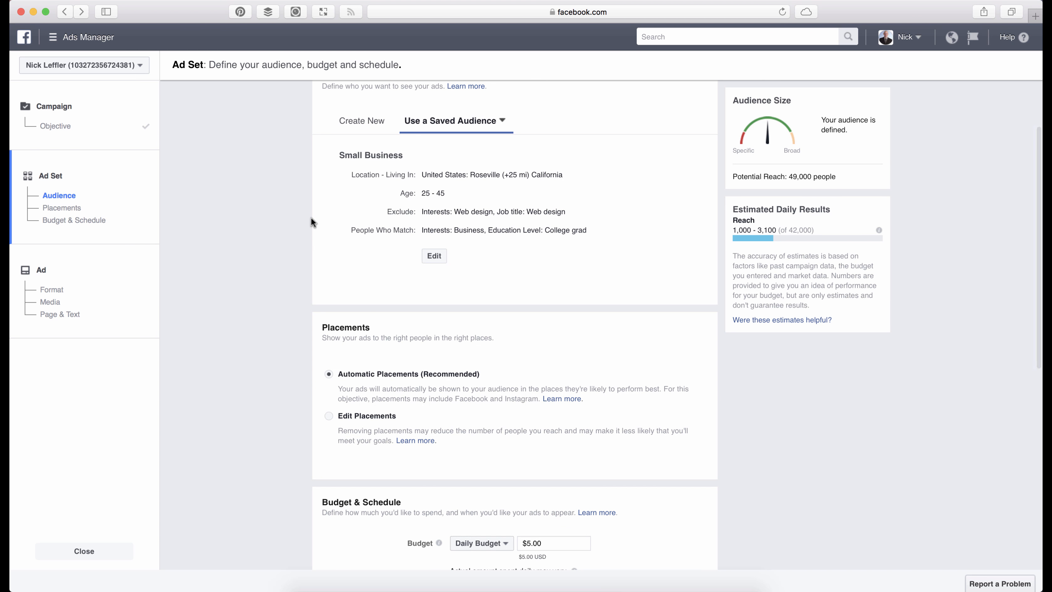